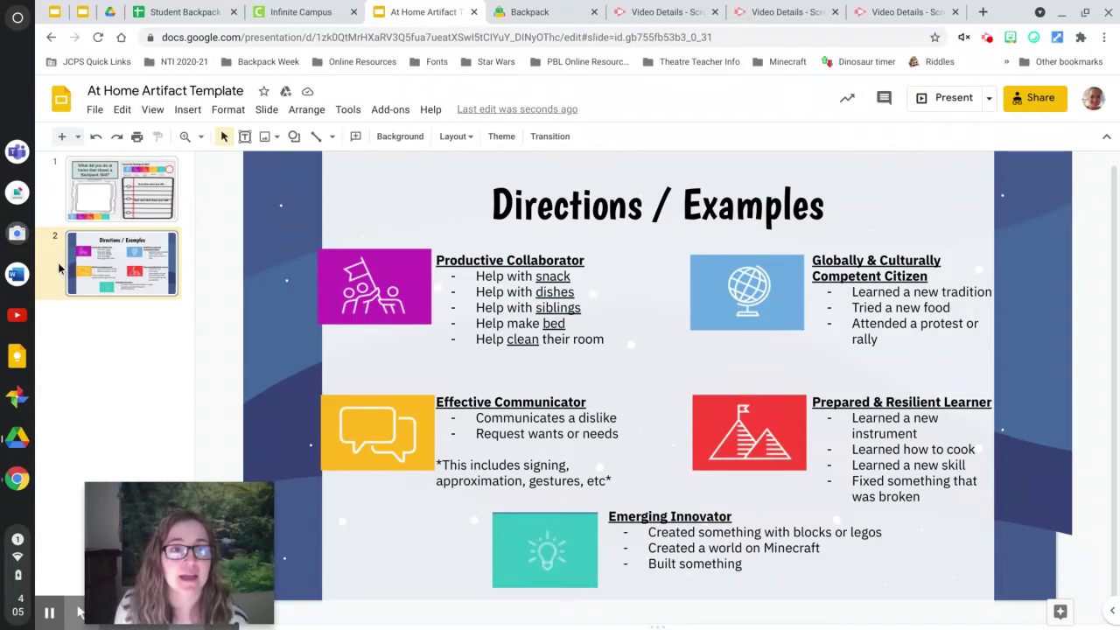
# Move the Directions / Examples slide ahead of the artifact template slide and go through its Productive Collaborator examples, highlighting the siblings, bed and room lines
pyautogui.moveTo(125, 268); pyautogui.dragTo(117, 188)
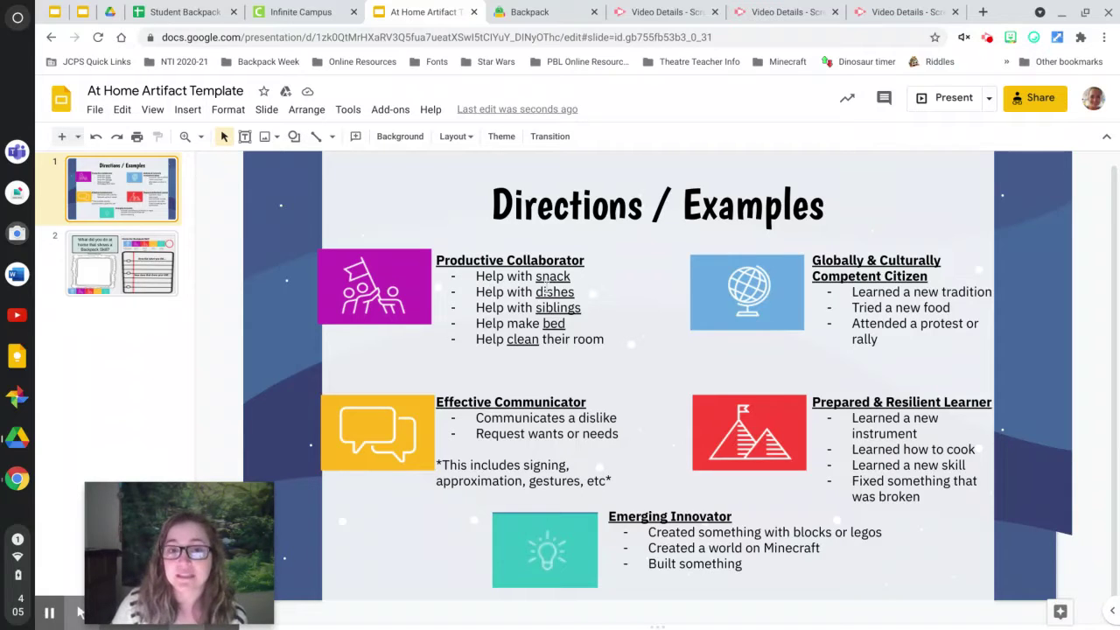
pyautogui.click(533, 292)
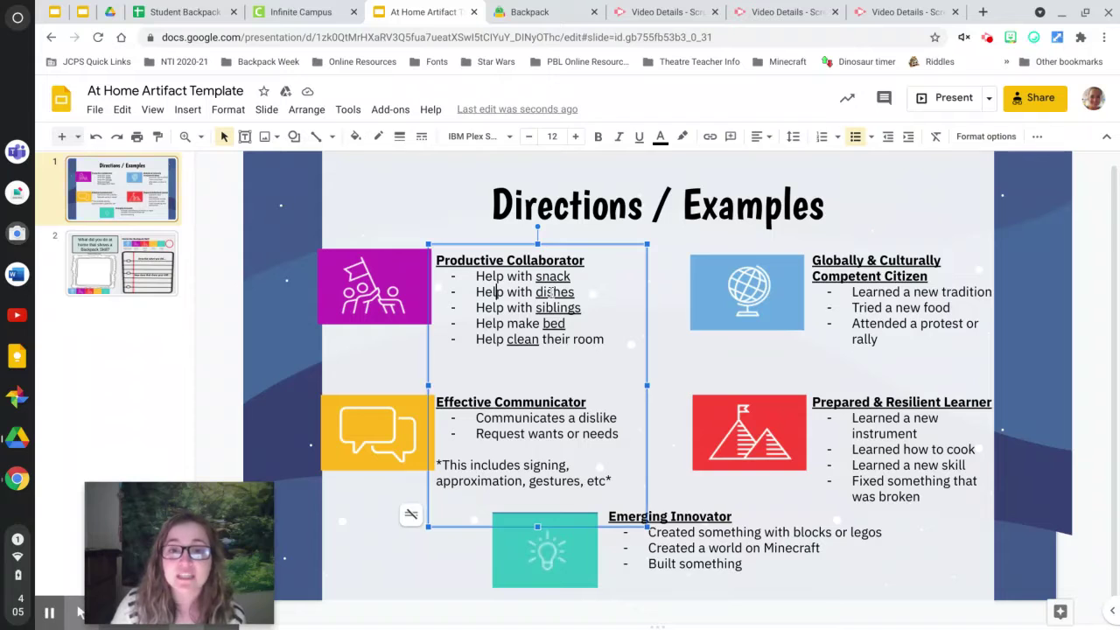
pyautogui.moveTo(580, 308); pyautogui.dragTo(457, 310)
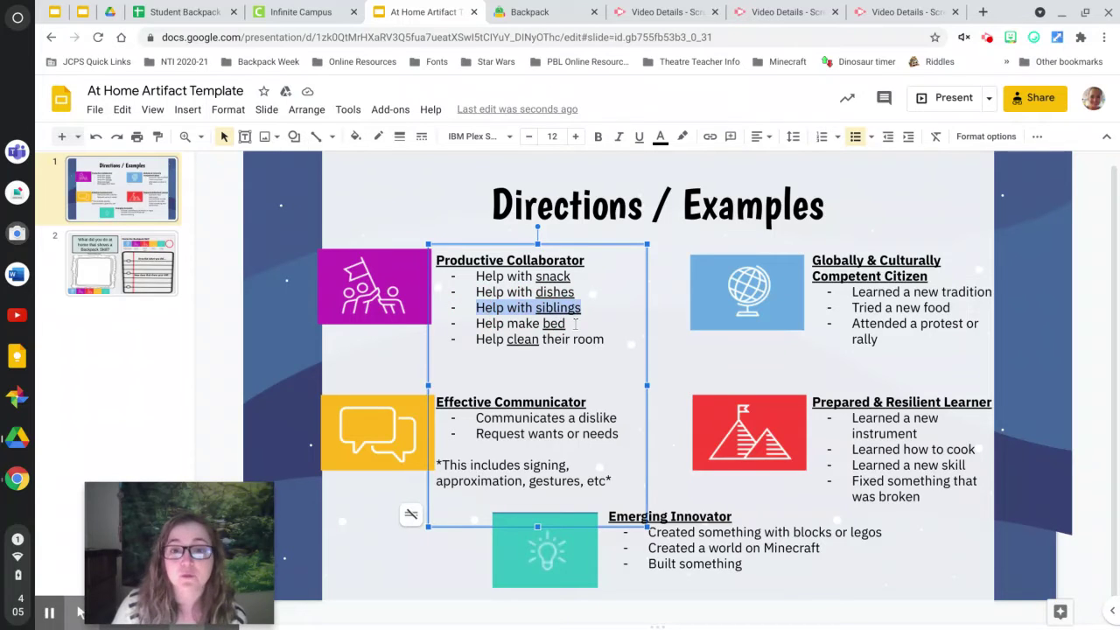
pyautogui.moveTo(569, 323); pyautogui.dragTo(472, 327)
pyautogui.moveTo(609, 343); pyautogui.dragTo(475, 338)
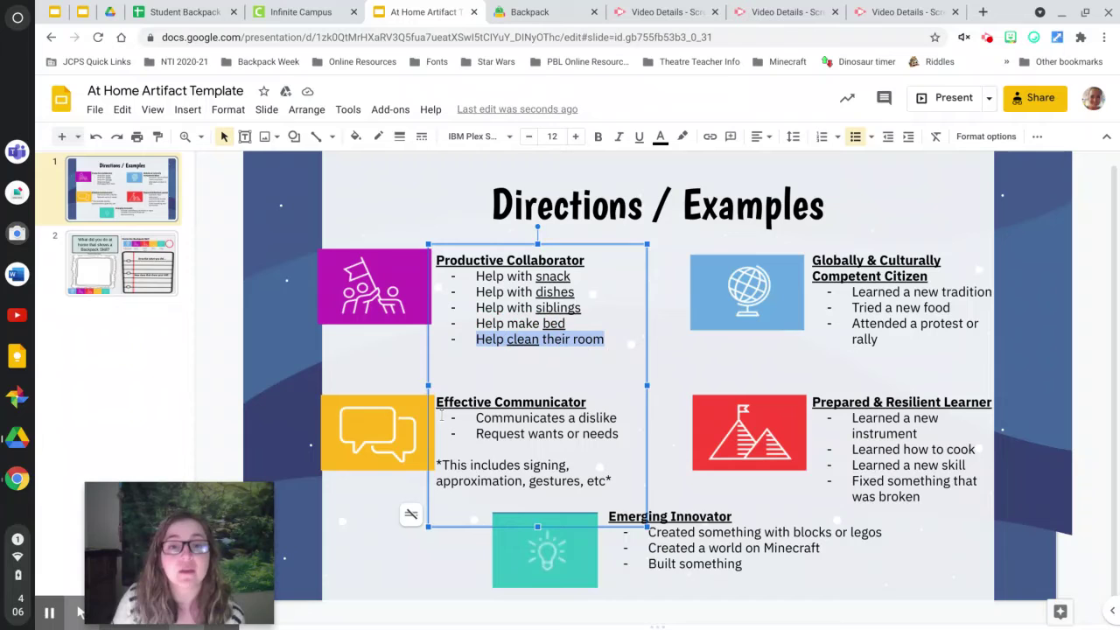
pyautogui.click(404, 343)
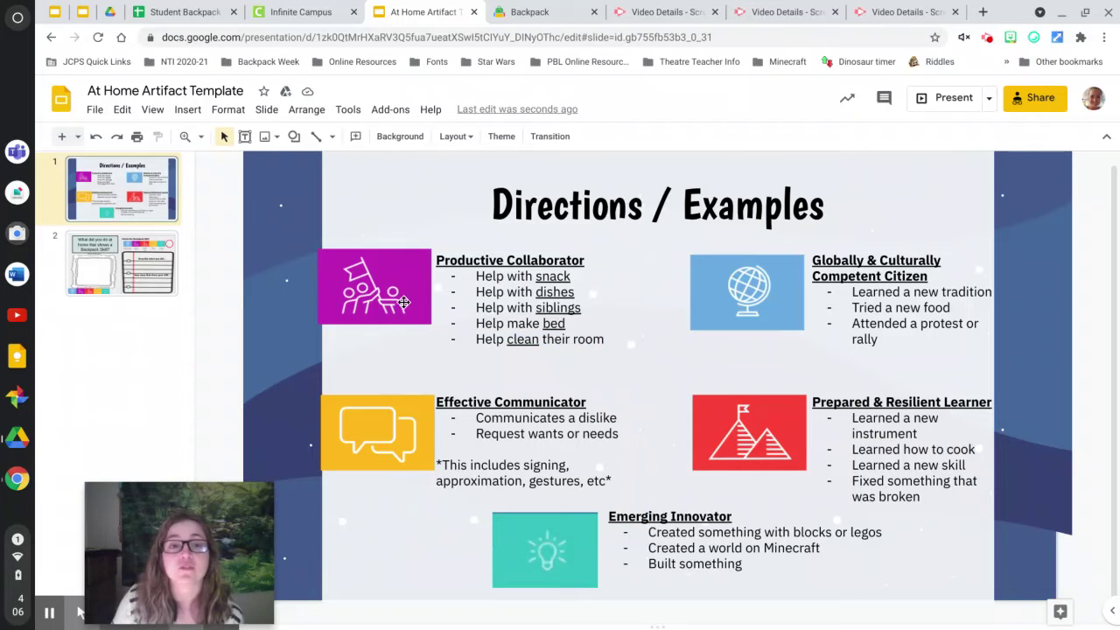
pyautogui.click(128, 284)
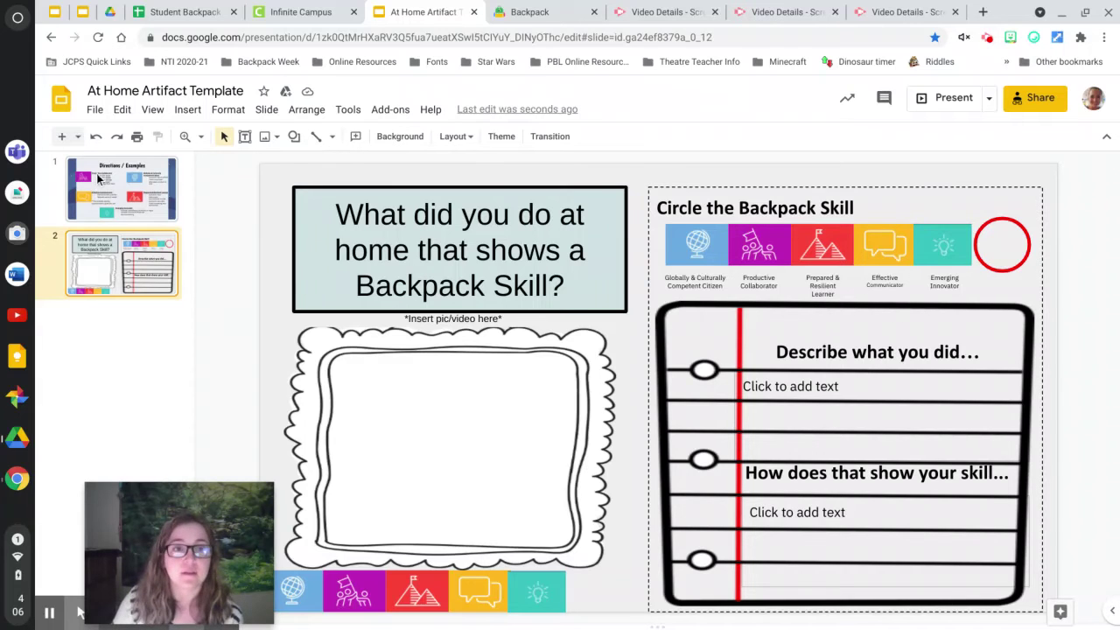
# Go through the Effective Communicator examples on the Directions / Examples slide, highlighting "Communicates a dislike"
pyautogui.click(100, 179)
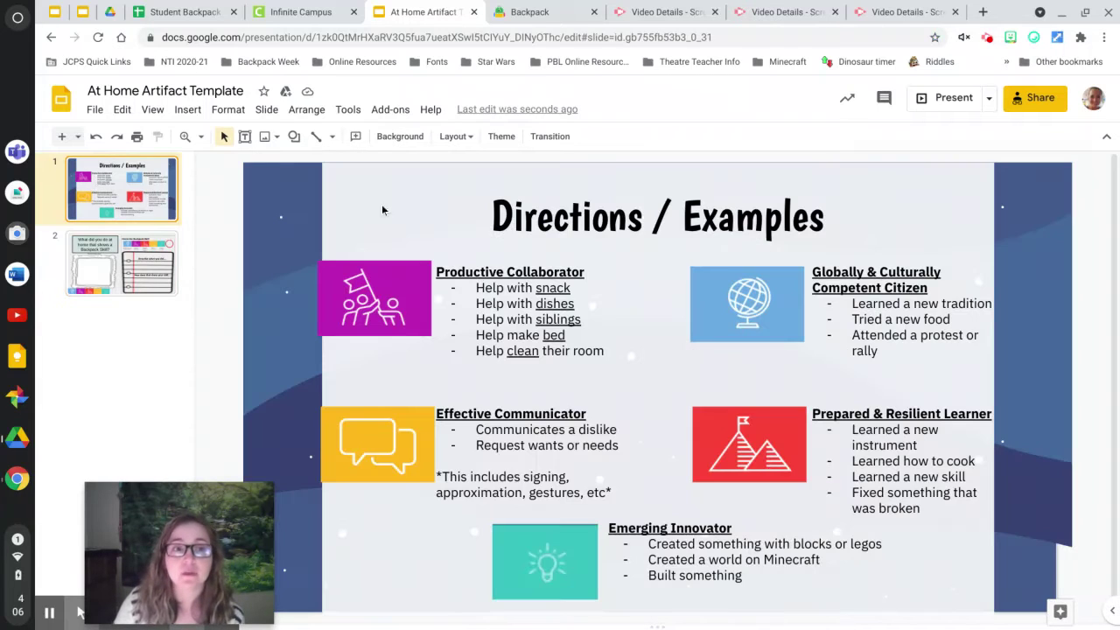
pyautogui.click(390, 426)
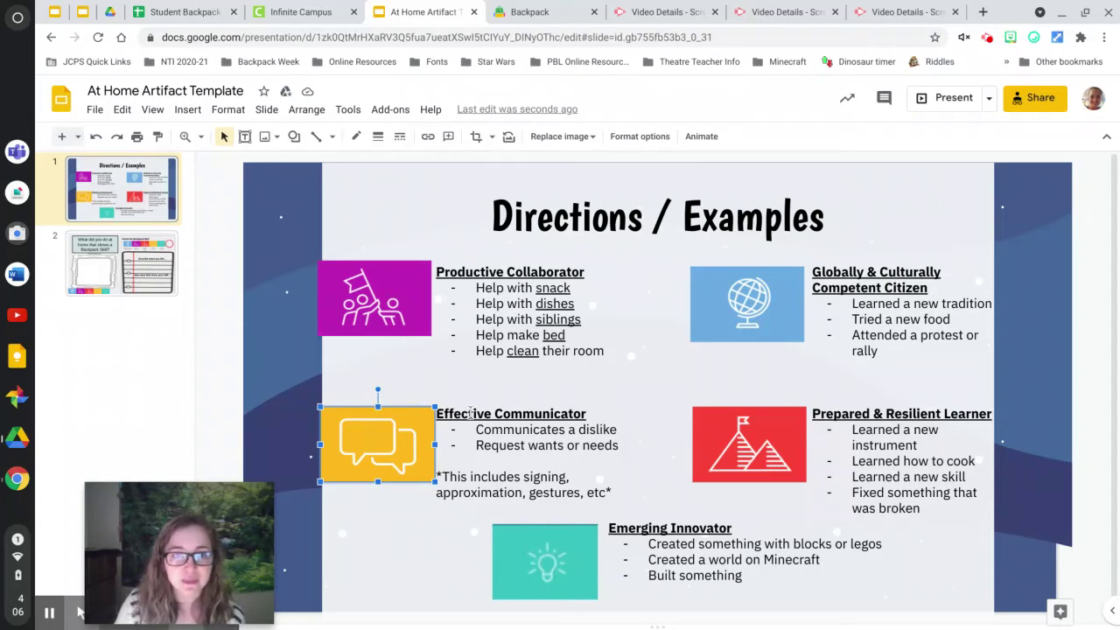
pyautogui.click(523, 428)
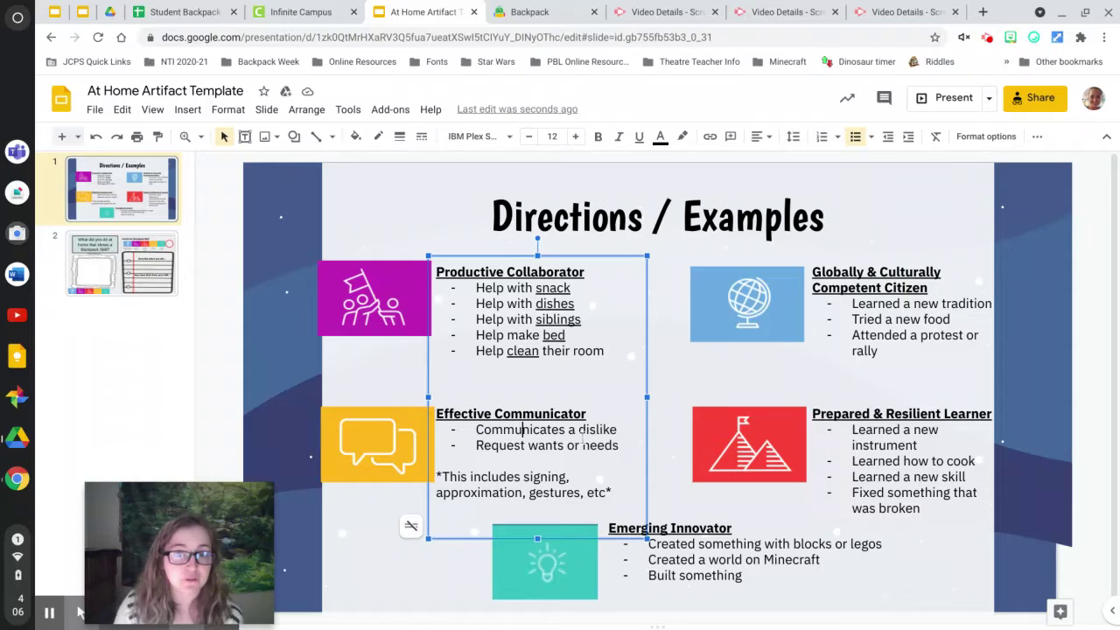
pyautogui.moveTo(620, 430); pyautogui.dragTo(475, 430)
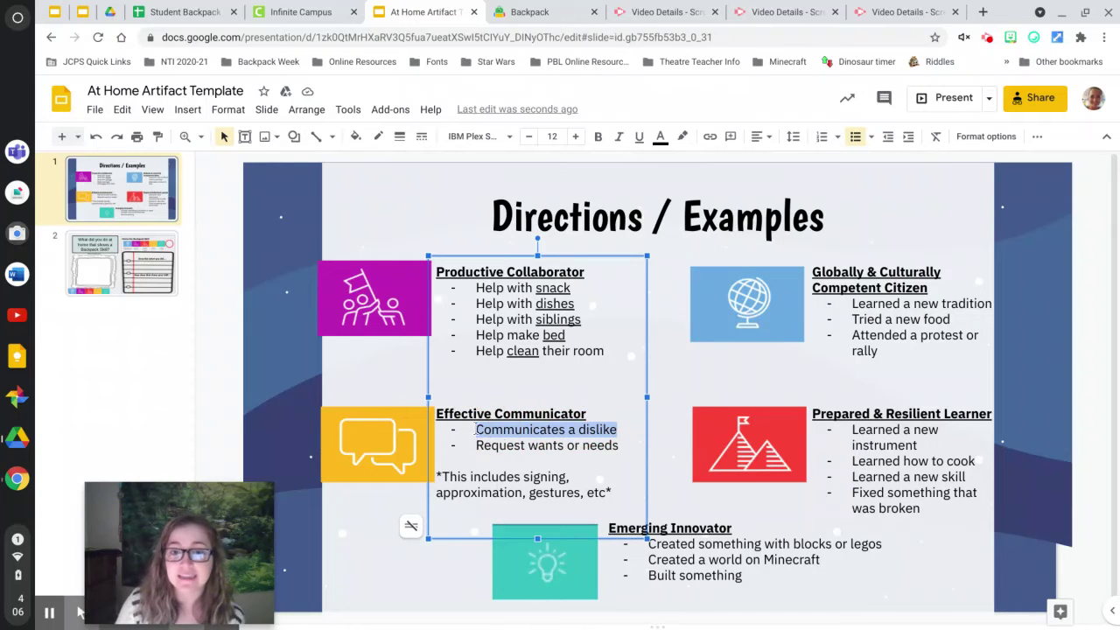
pyautogui.click(632, 431)
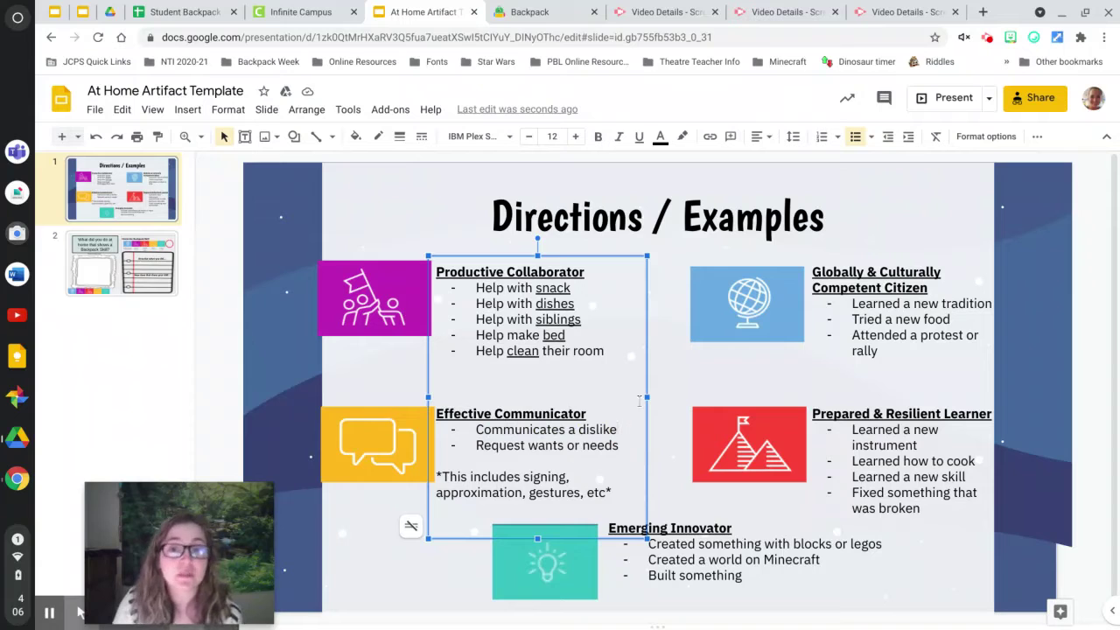
# Shift the text box with the Productive Collaborator and Effective Communicator examples slightly to the right, away from the icons
pyautogui.click(645, 395)
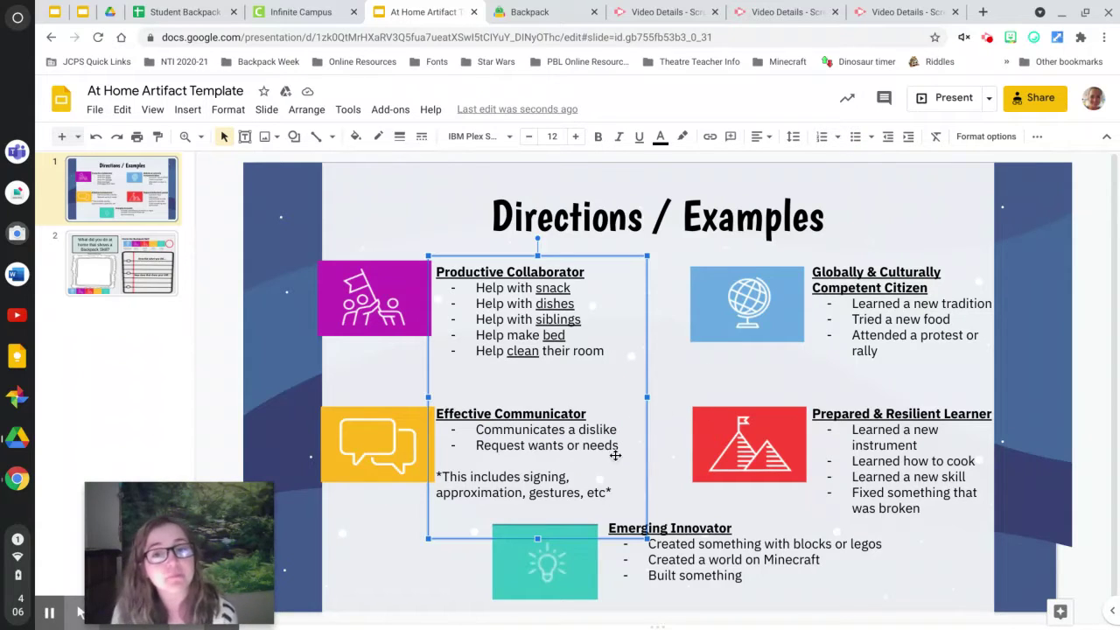
pyautogui.moveTo(619, 447)
pyautogui.mouseDown()
pyautogui.moveTo(600, 443)
pyautogui.moveTo(624, 446)
pyautogui.mouseUp()
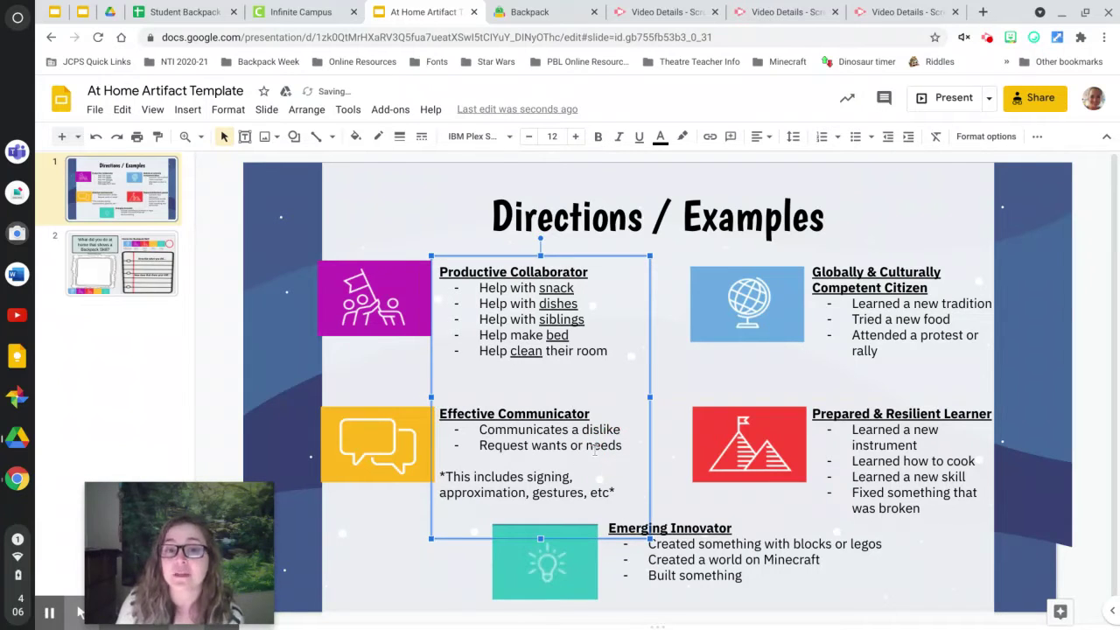
pyautogui.press('Left')
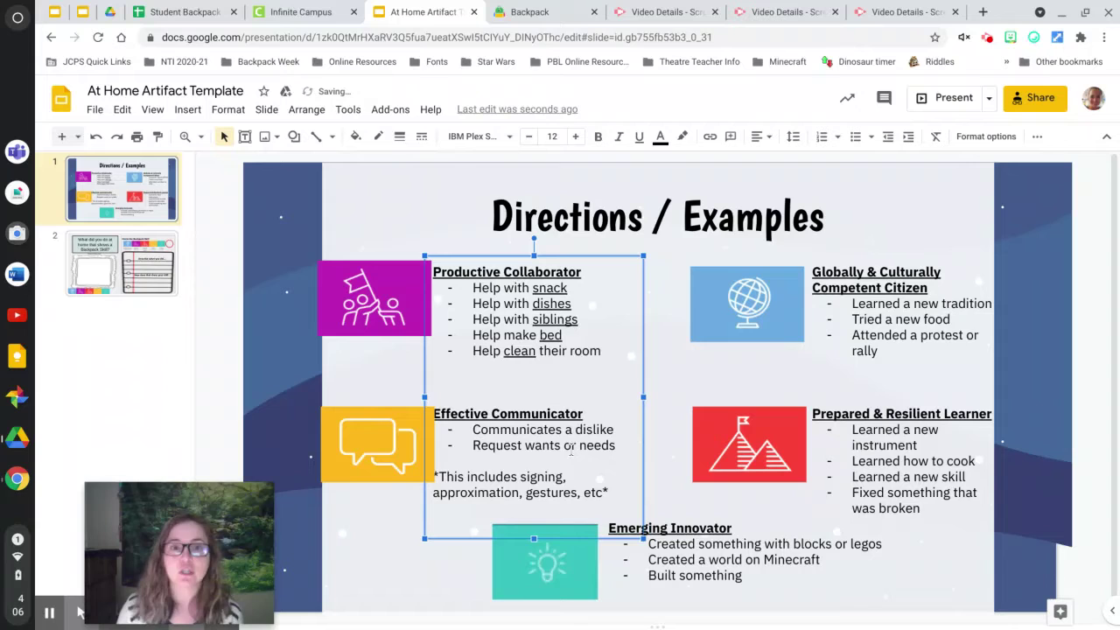
pyautogui.press('Right')
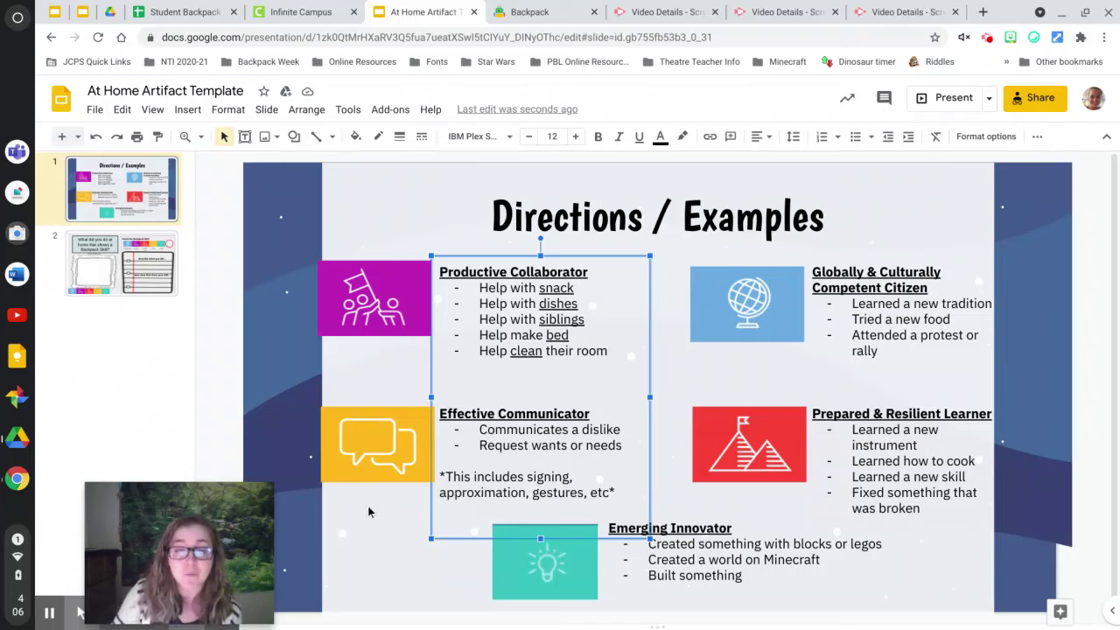
pyautogui.click(363, 530)
# Select the Effective Communicator icon among the Backpack Skills on the artifact template slide
pyautogui.click(92, 263)
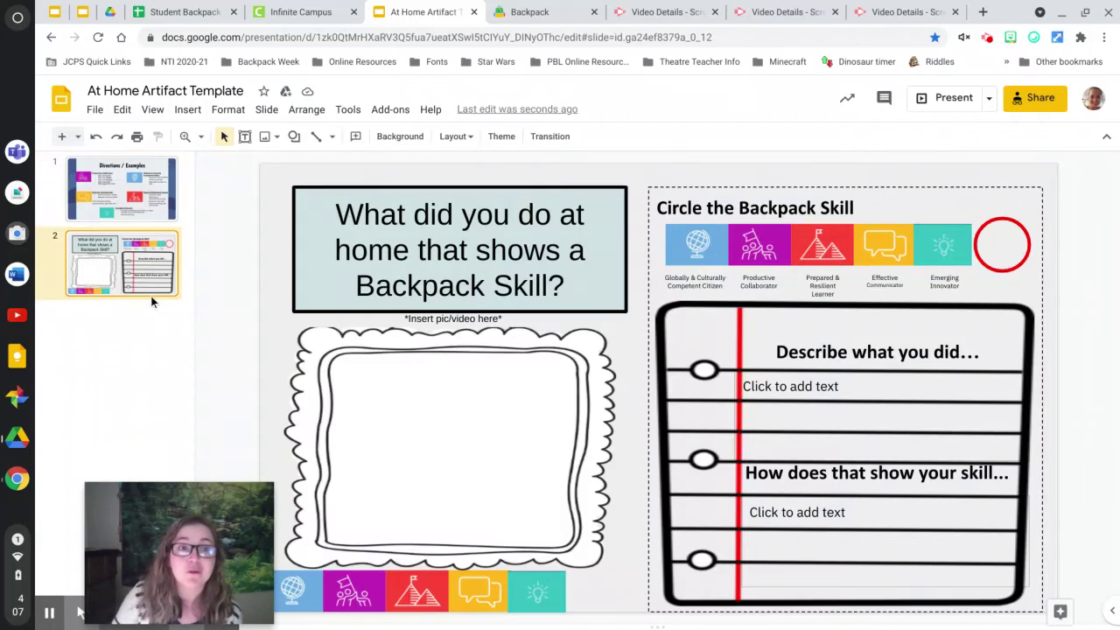
pyautogui.click(887, 261)
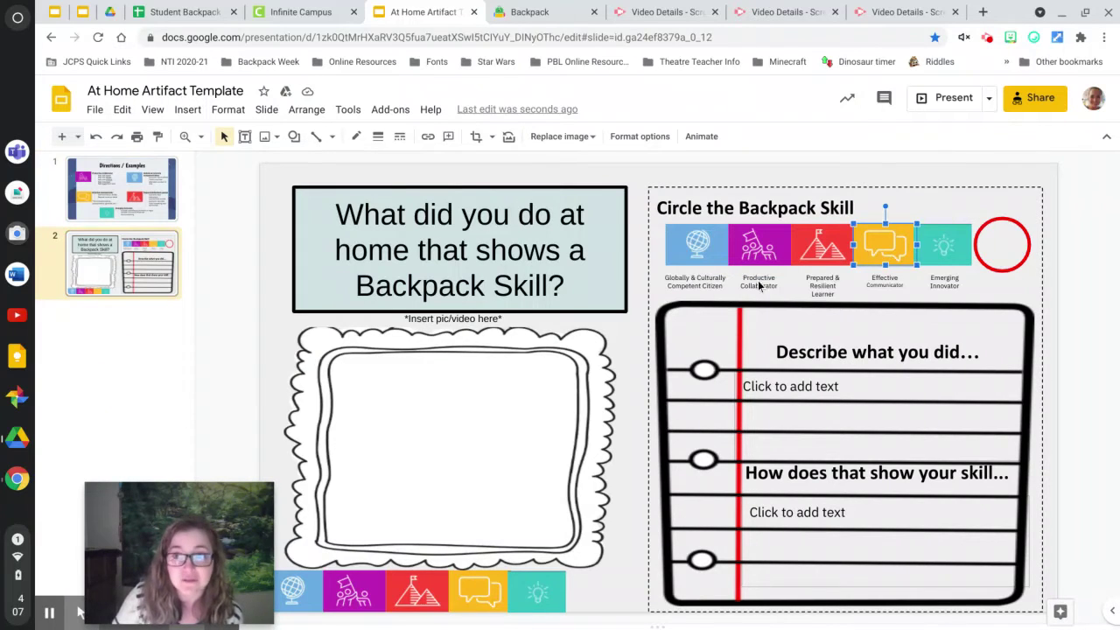
# Review the Globally & Culturally Competent Citizen examples, highlighting the protest or rally line, and locate the matching icon on the artifact template slide
pyautogui.click(149, 215)
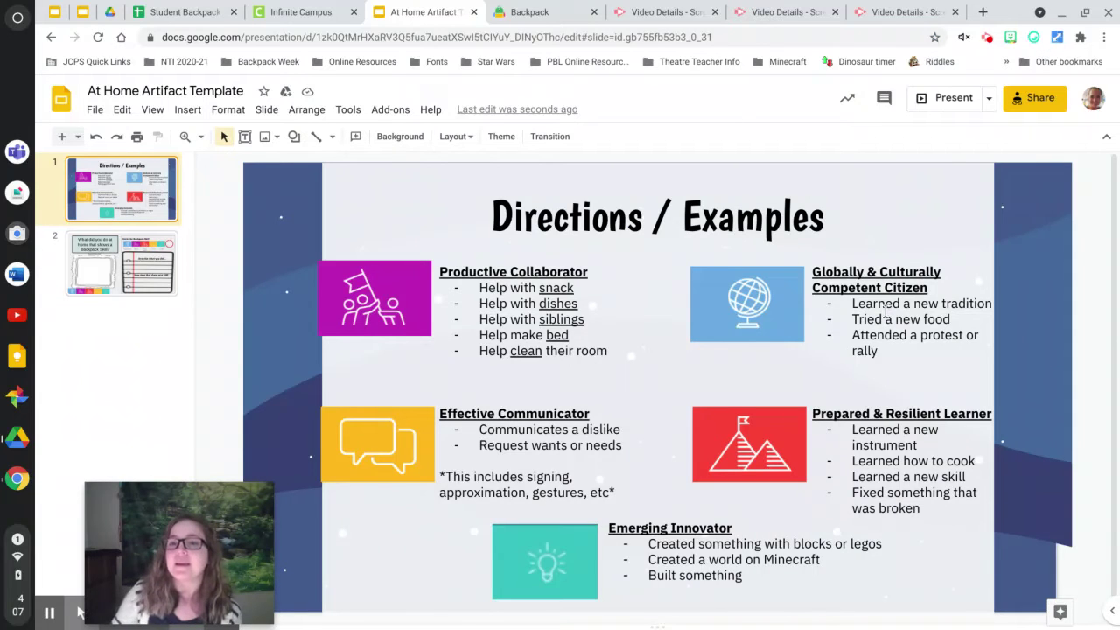
pyautogui.click(763, 299)
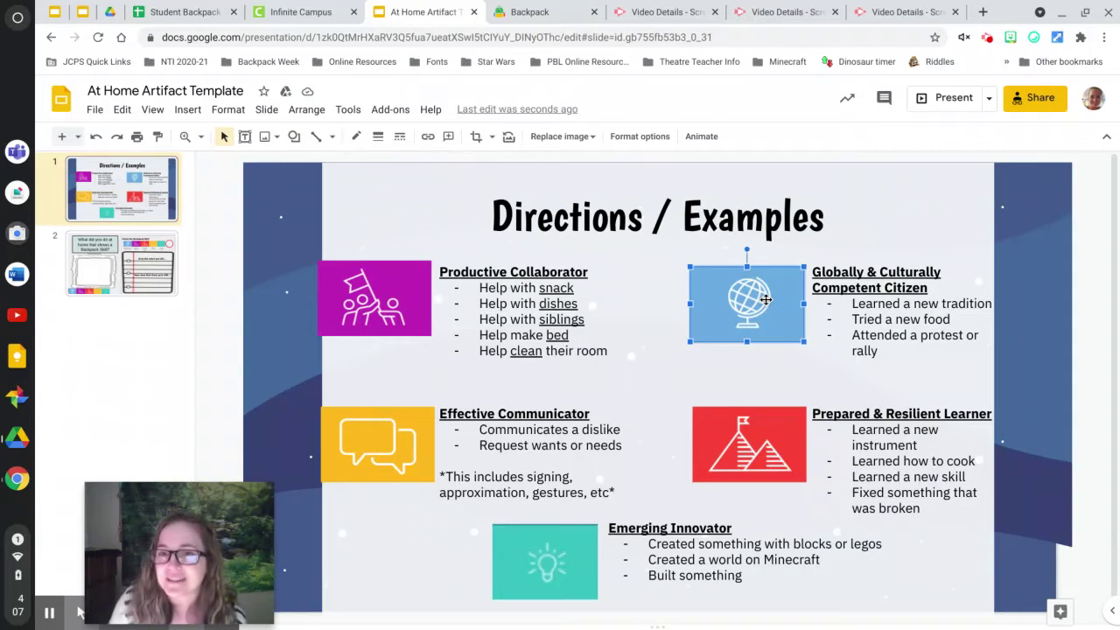
pyautogui.click(928, 322)
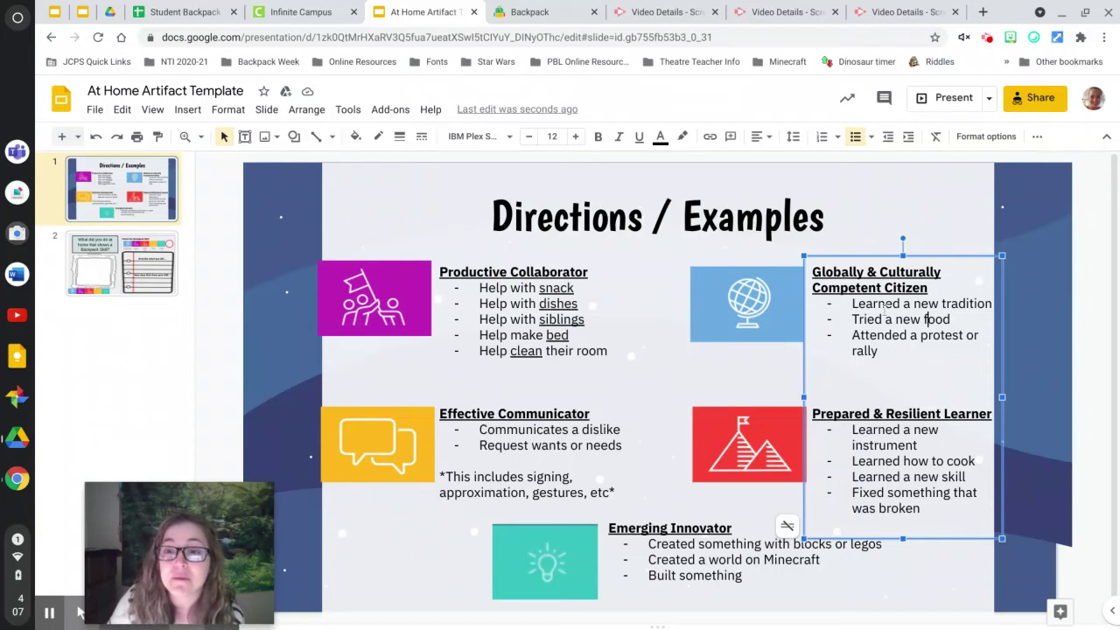
pyautogui.moveTo(876, 303); pyautogui.dragTo(847, 335)
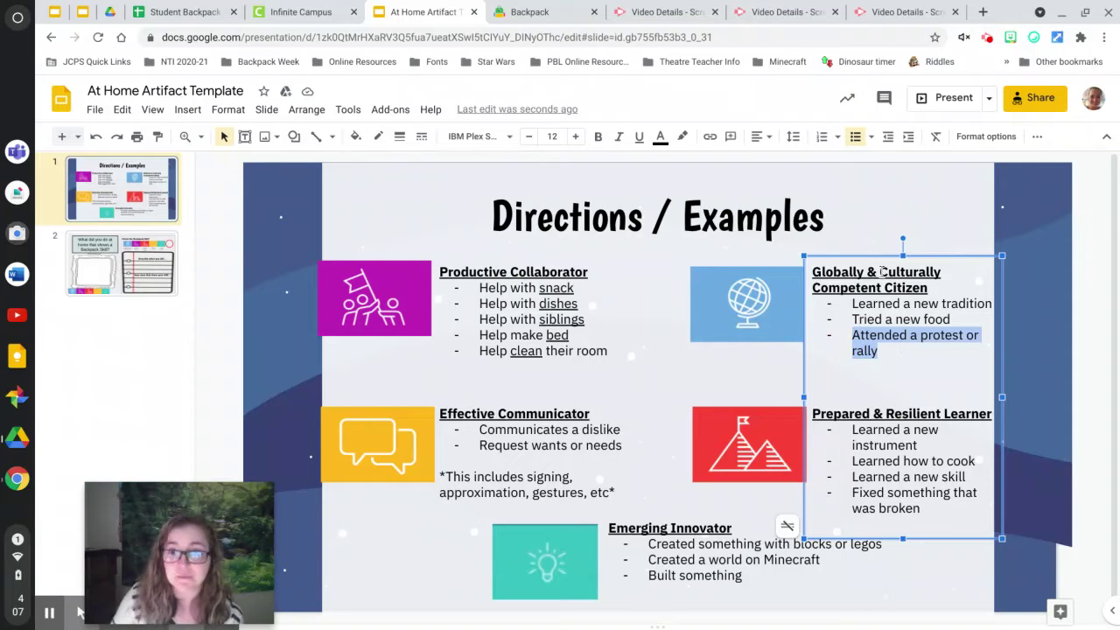
pyautogui.click(1019, 329)
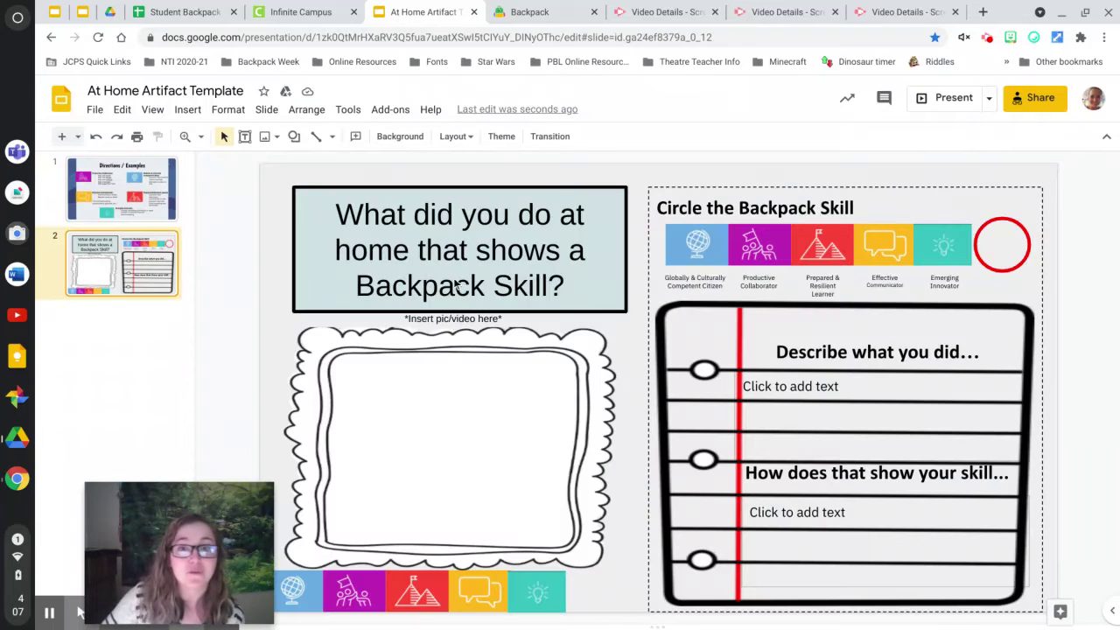
pyautogui.click(91, 264)
pyautogui.click(689, 258)
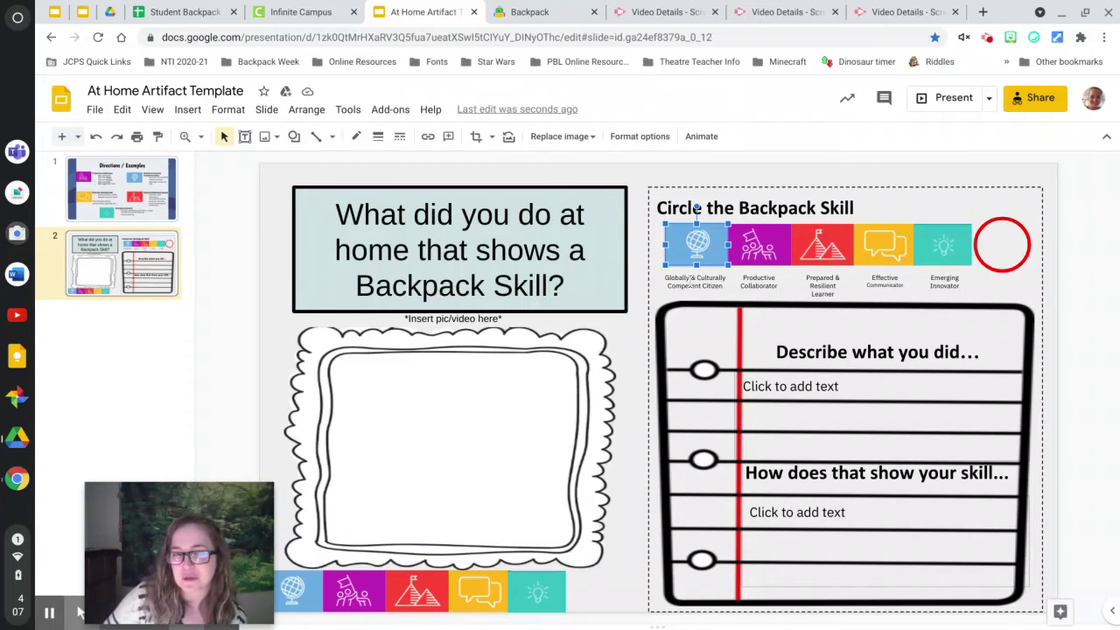
# Review the Prepared & Resilient Learner examples, highlighting each line, and locate the matching icon on the artifact template slide
pyautogui.click(144, 188)
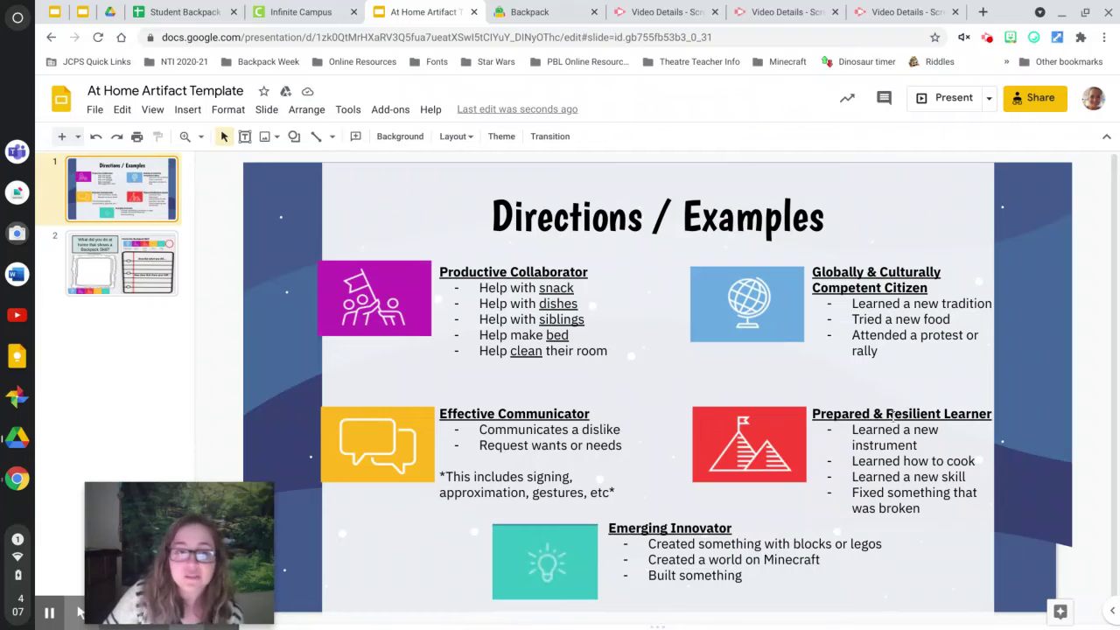
pyautogui.click(787, 455)
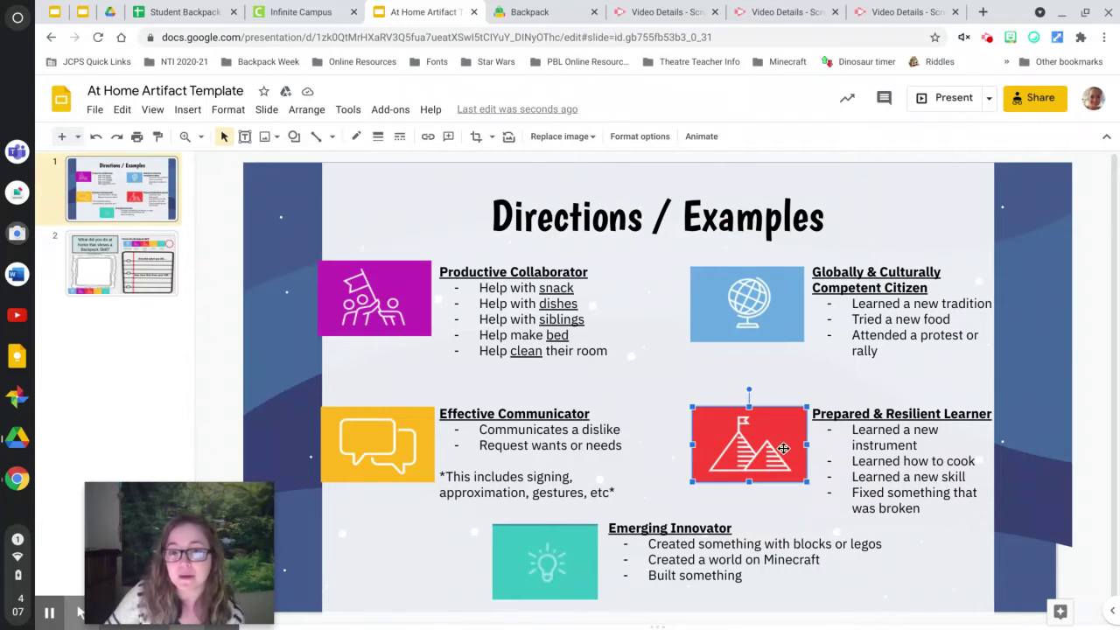
pyautogui.click(910, 446)
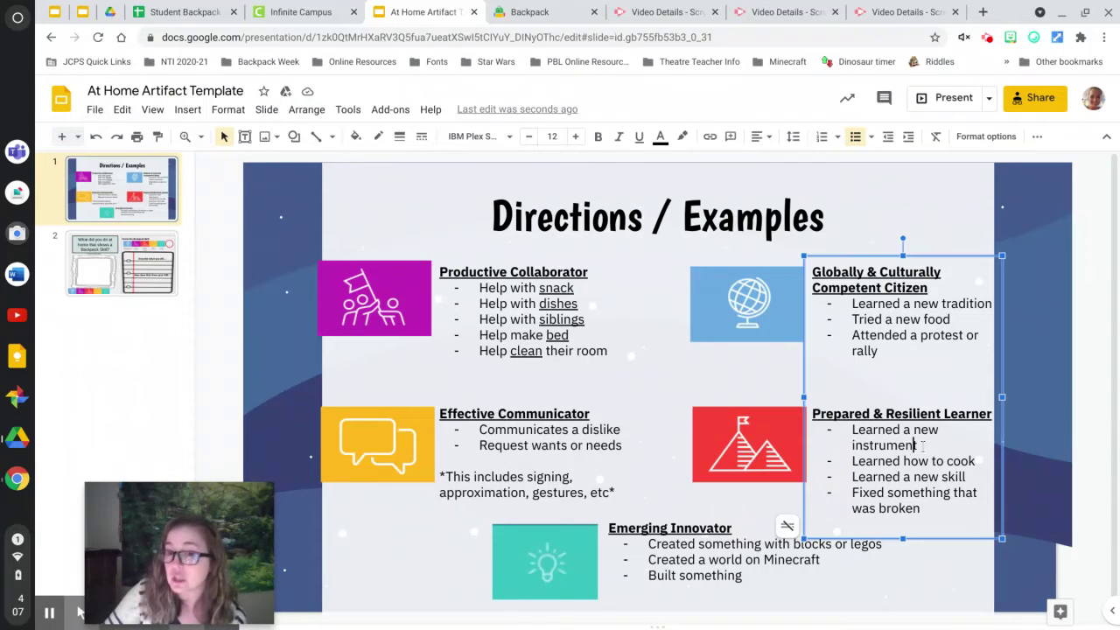
pyautogui.moveTo(918, 446); pyautogui.dragTo(840, 429)
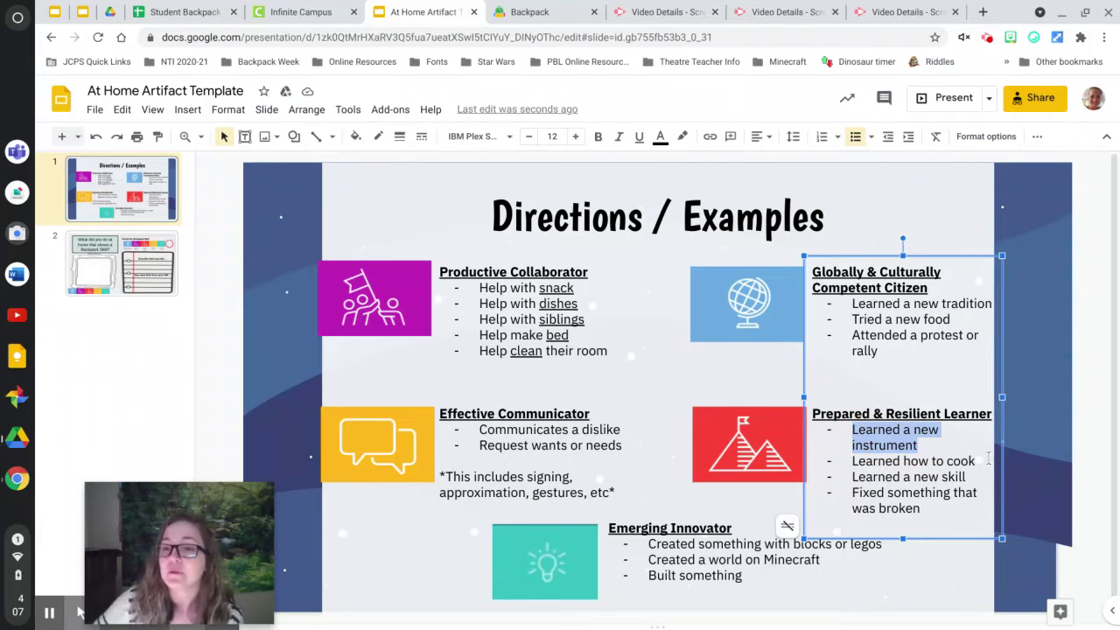
pyautogui.moveTo(977, 461); pyautogui.dragTo(838, 461)
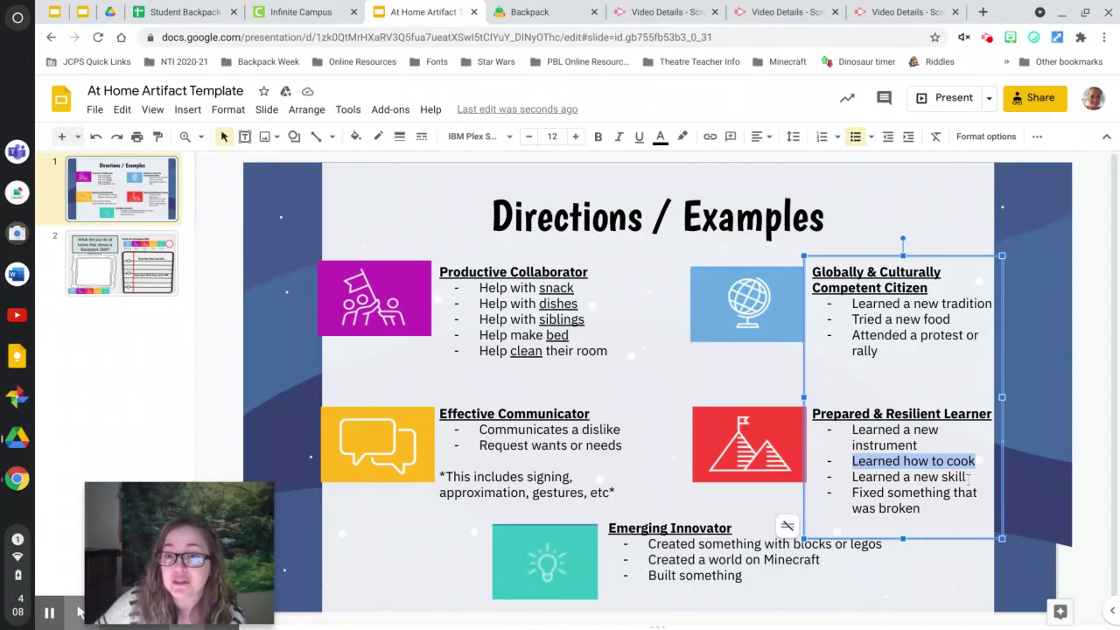
pyautogui.moveTo(966, 477); pyautogui.dragTo(803, 471)
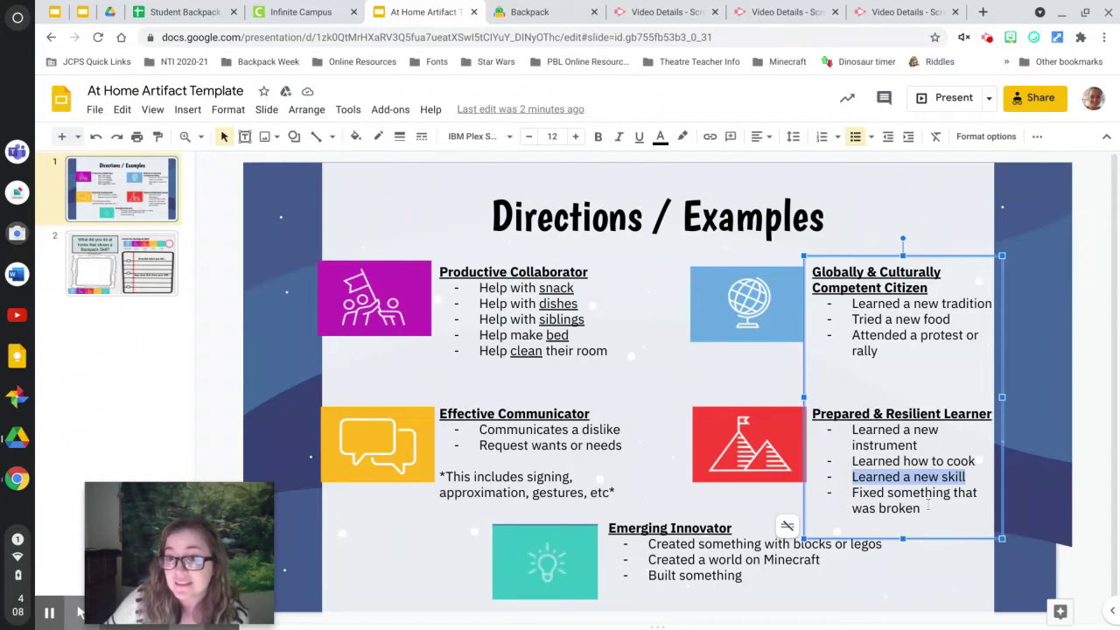
pyautogui.moveTo(922, 510); pyautogui.dragTo(825, 488)
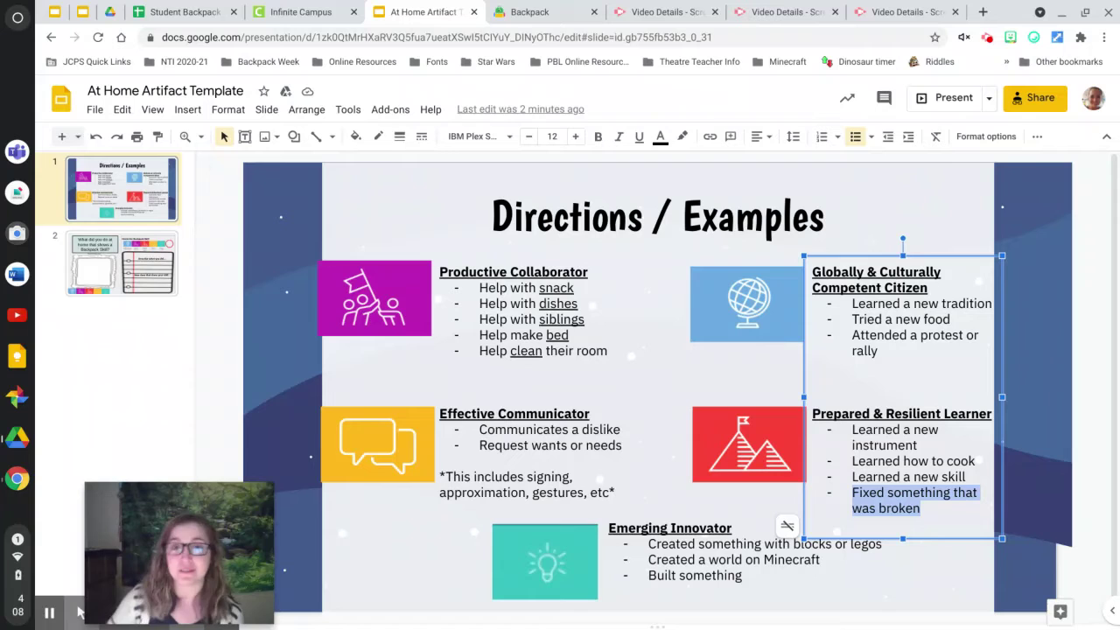
pyautogui.click(1058, 394)
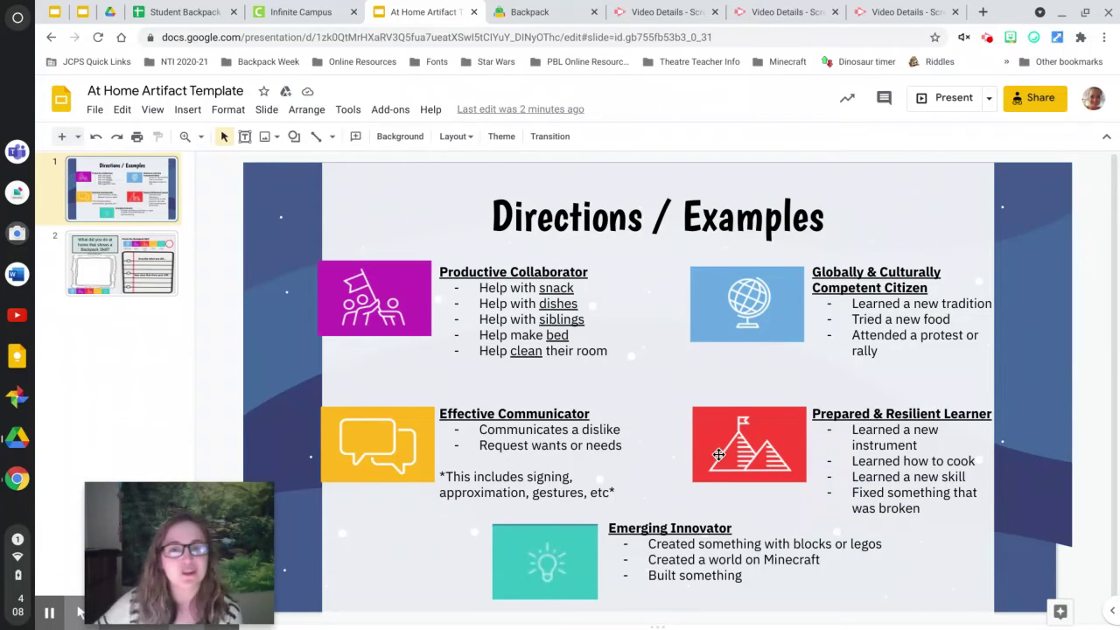
pyautogui.click(772, 450)
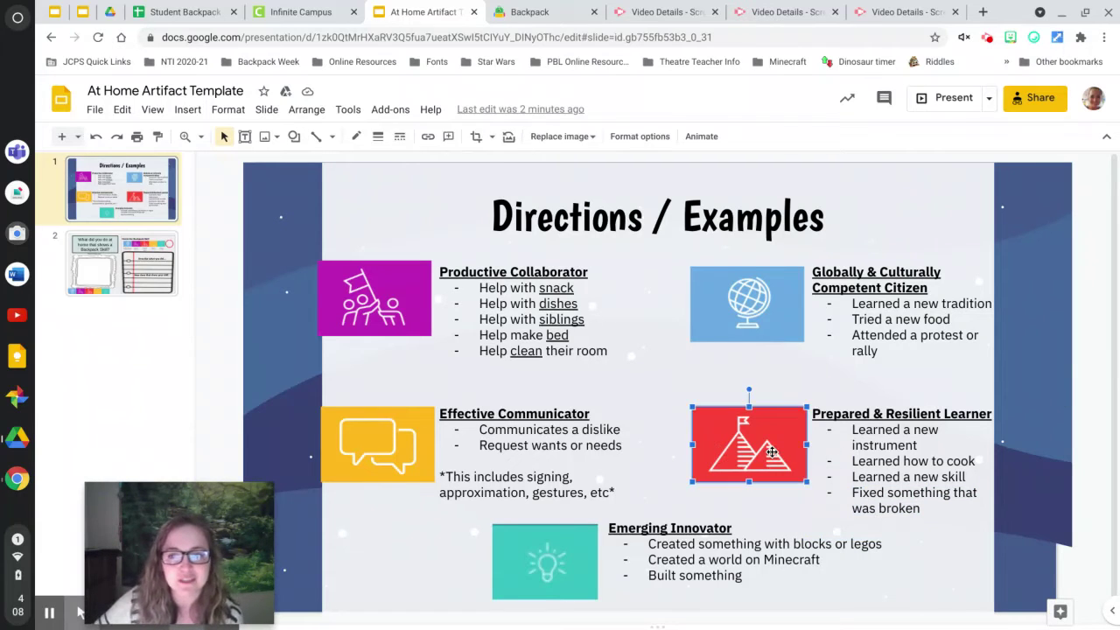
pyautogui.click(140, 276)
pyautogui.click(814, 250)
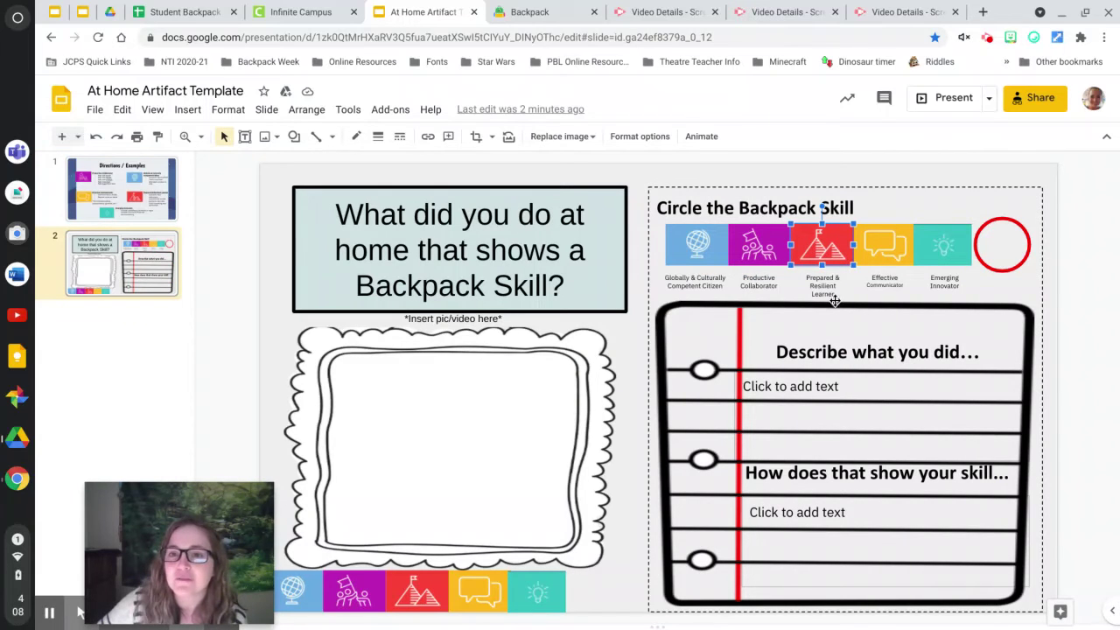
# Review the Emerging Innovator examples, highlighting each line, and locate the matching icon on the artifact template slide
pyautogui.click(146, 177)
pyautogui.click(555, 562)
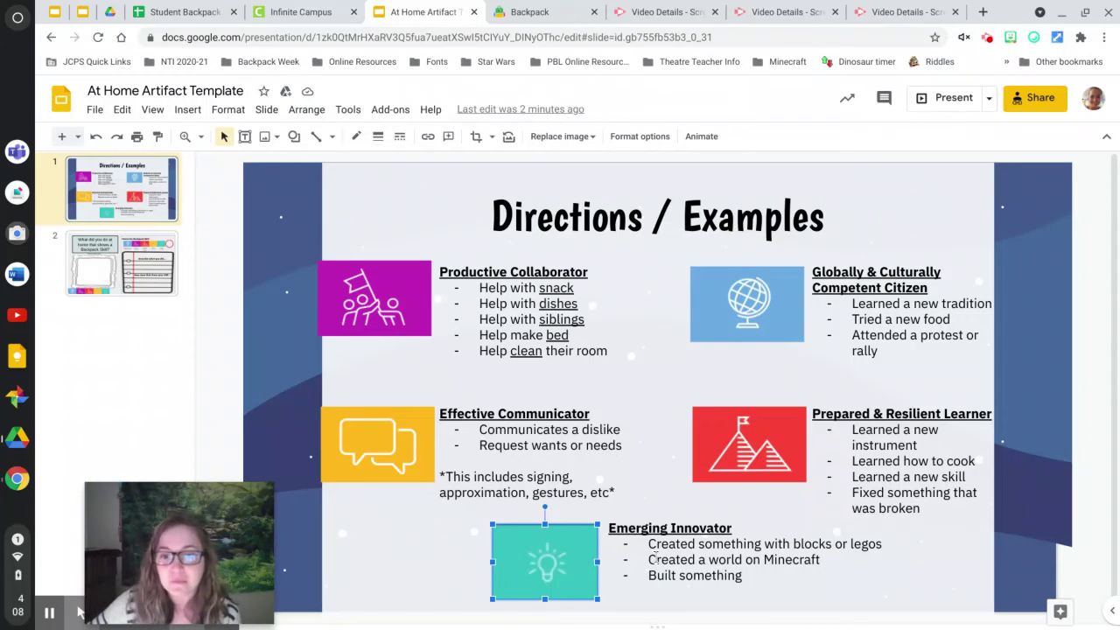
pyautogui.click(723, 544)
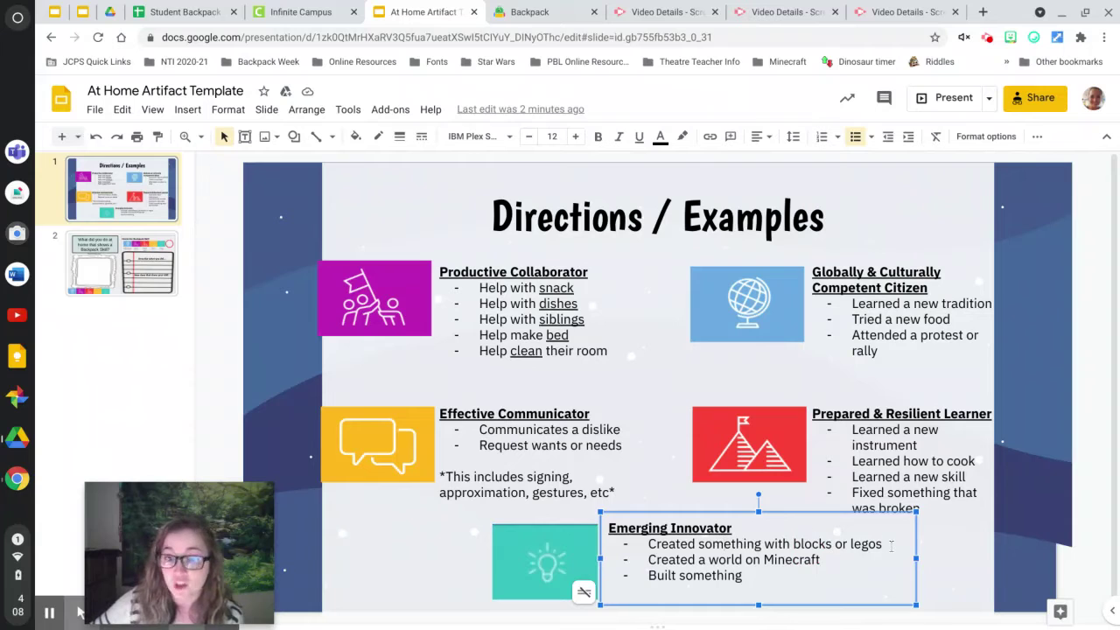
pyautogui.moveTo(891, 545); pyautogui.dragTo(614, 542)
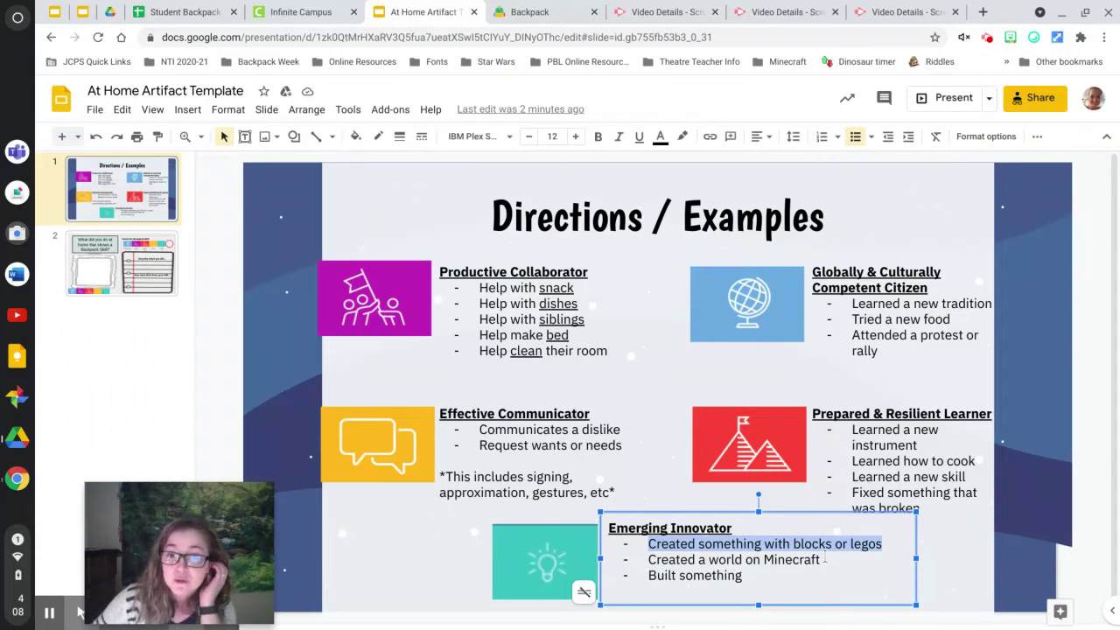
pyautogui.moveTo(824, 558); pyautogui.dragTo(625, 555)
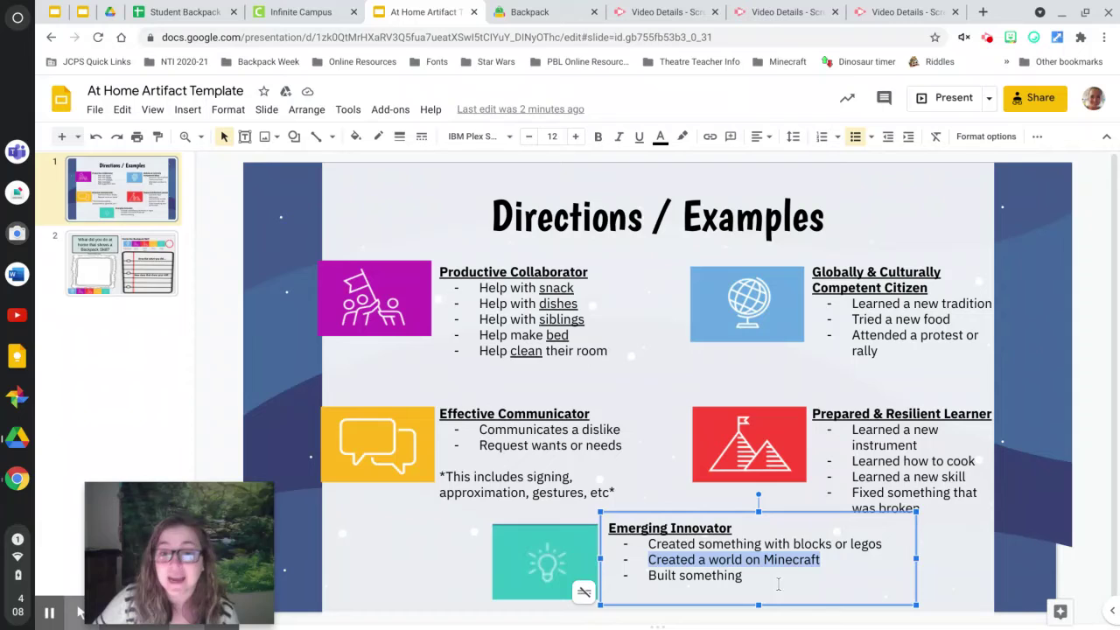
pyautogui.moveTo(746, 574); pyautogui.dragTo(622, 574)
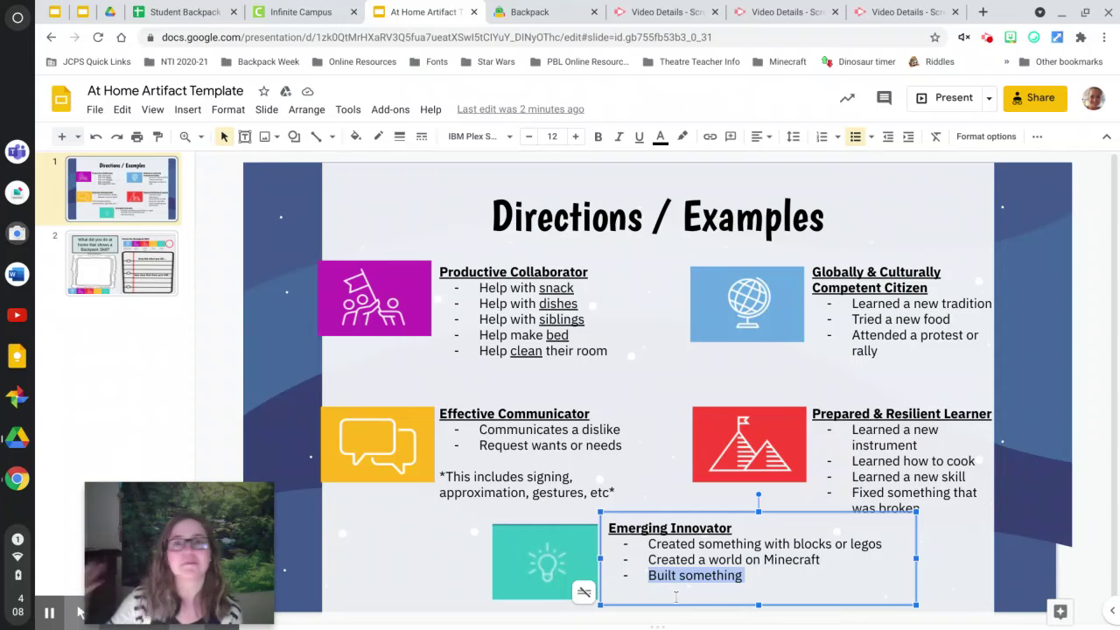
pyautogui.click(472, 560)
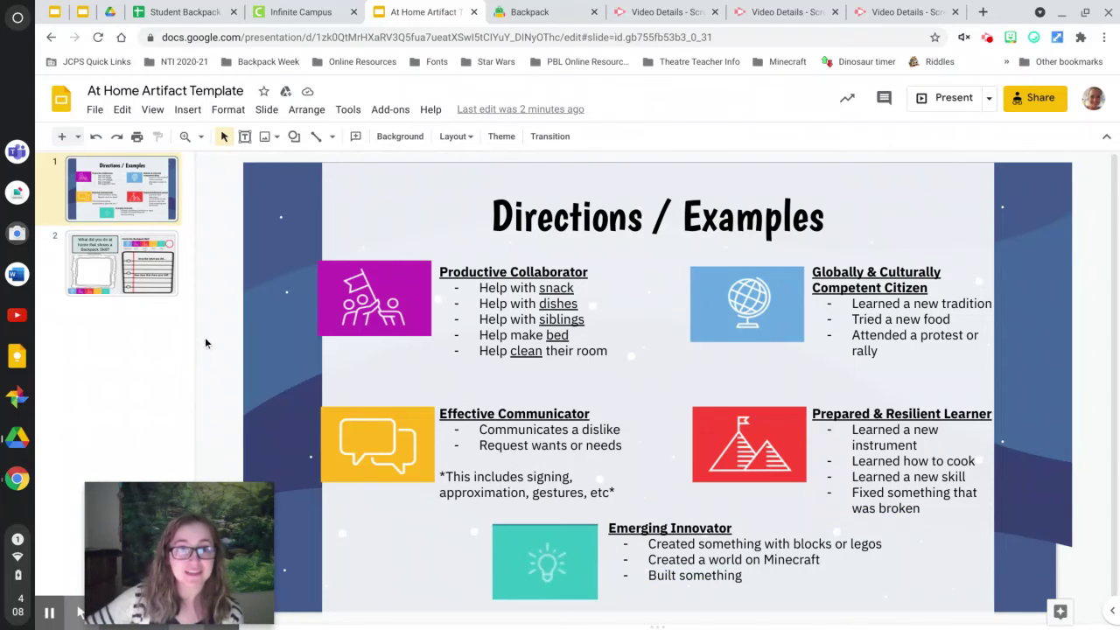
pyautogui.click(109, 279)
pyautogui.click(944, 245)
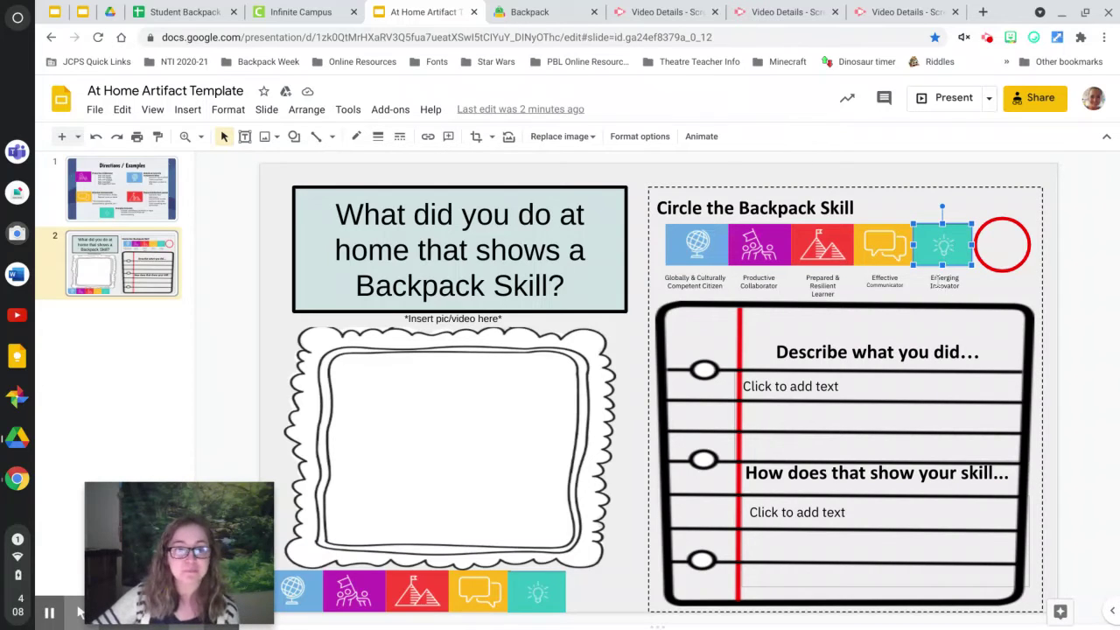
# Refer back to the Directions / Examples slide and circle the Productive Collaborator icon on the artifact template slide with the red circle
pyautogui.click(155, 194)
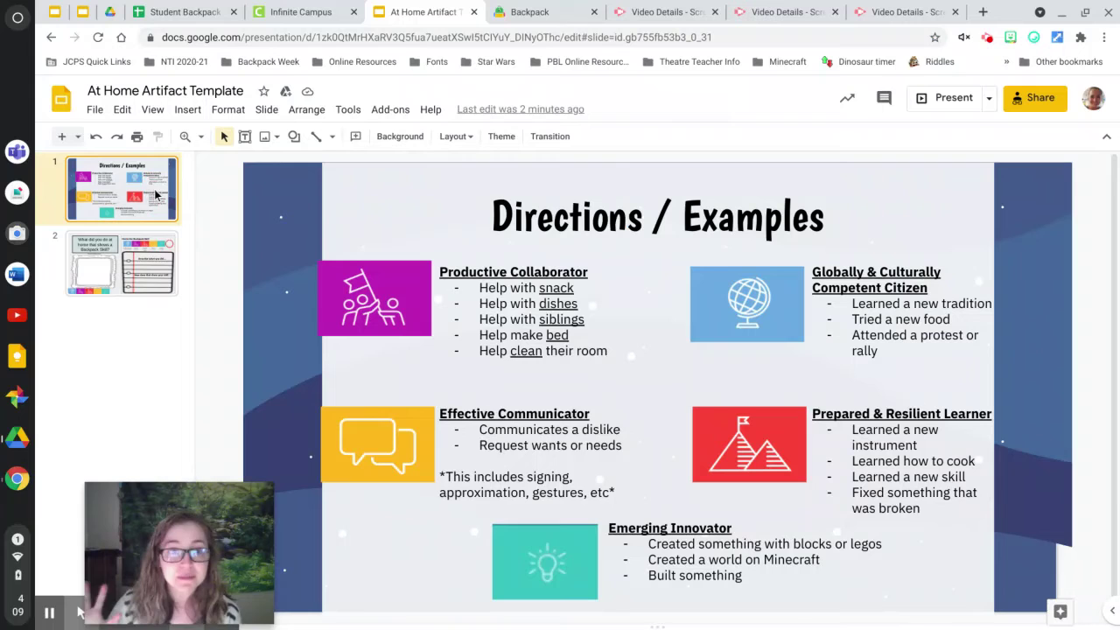
pyautogui.click(114, 261)
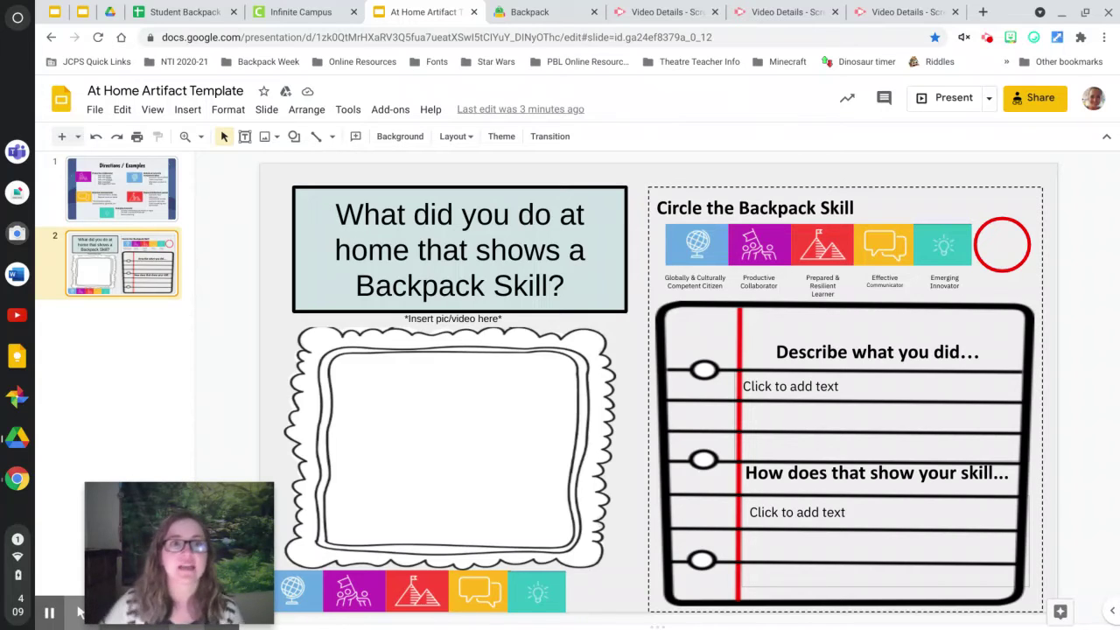
pyautogui.click(106, 212)
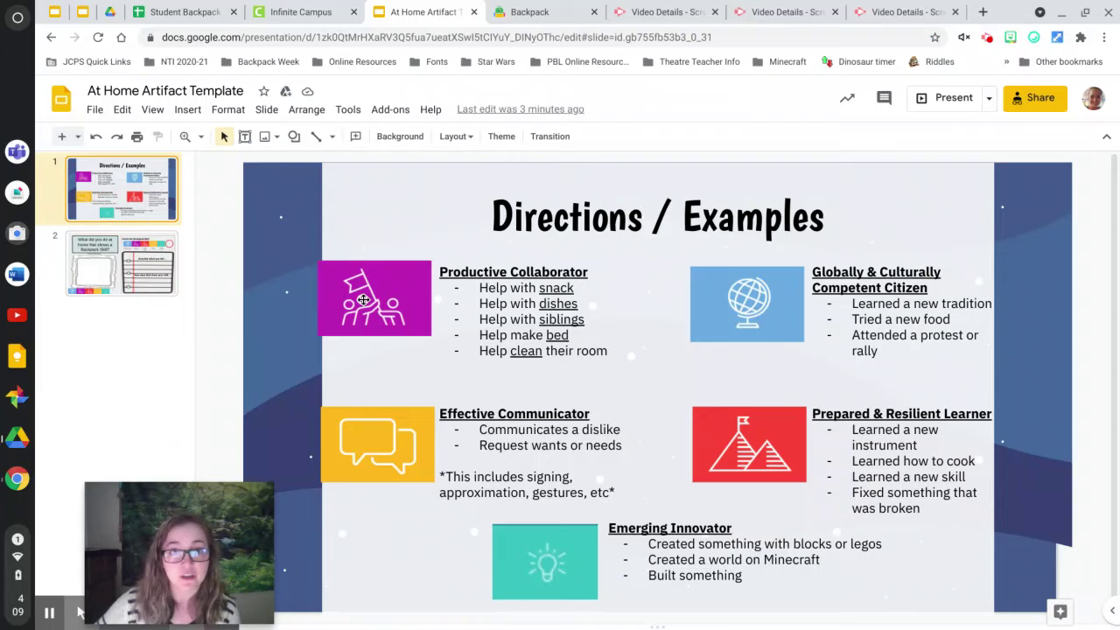
pyautogui.click(361, 300)
pyautogui.click(168, 279)
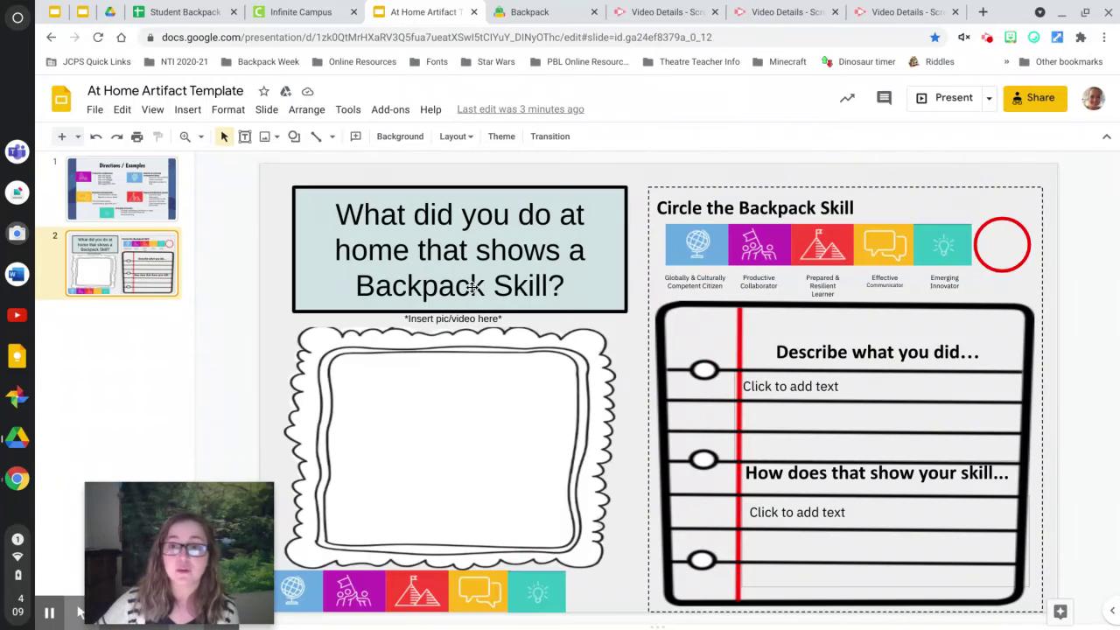
pyautogui.moveTo(1005, 250); pyautogui.dragTo(757, 242)
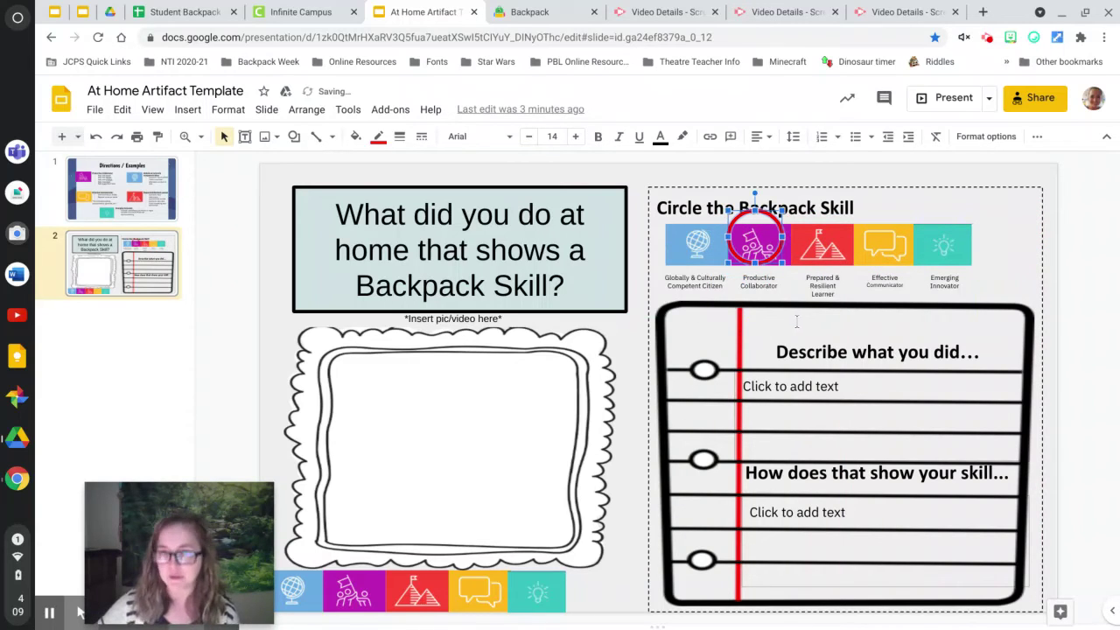
# Enter "I helped my grandma do the dishes." as the answer under "Describe what you did…"
pyautogui.click(853, 393)
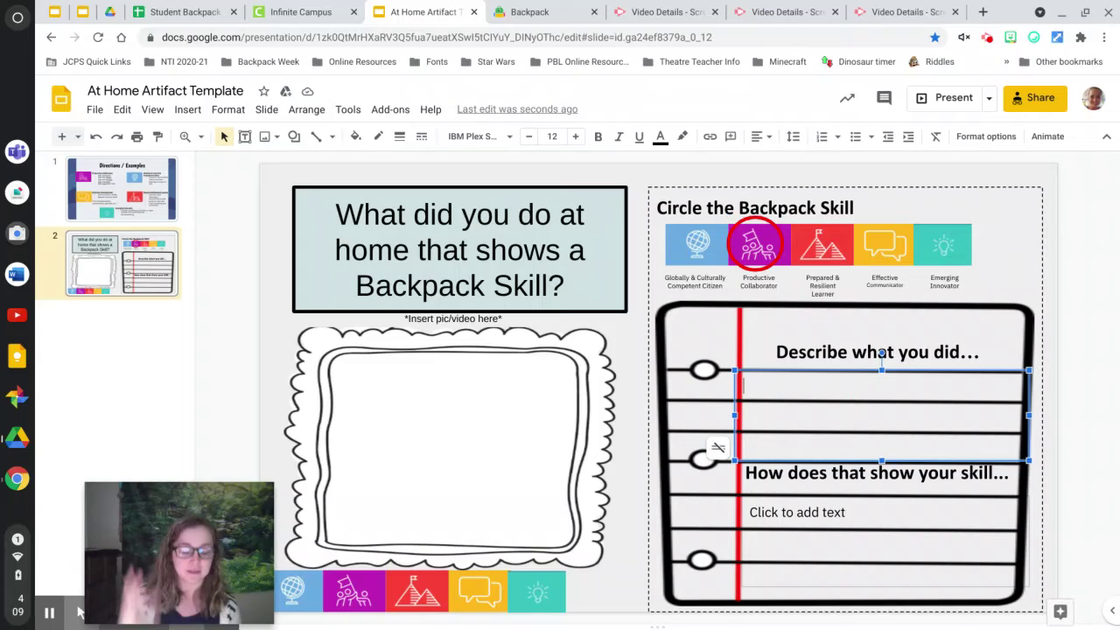
pyautogui.write('I el')
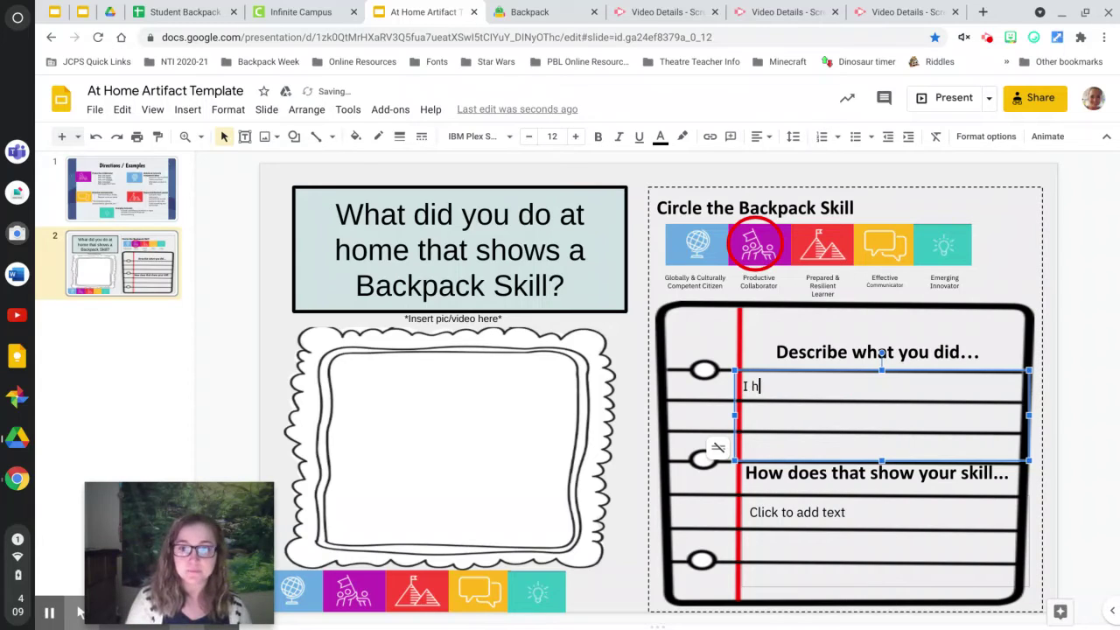
pyautogui.write('elped m')
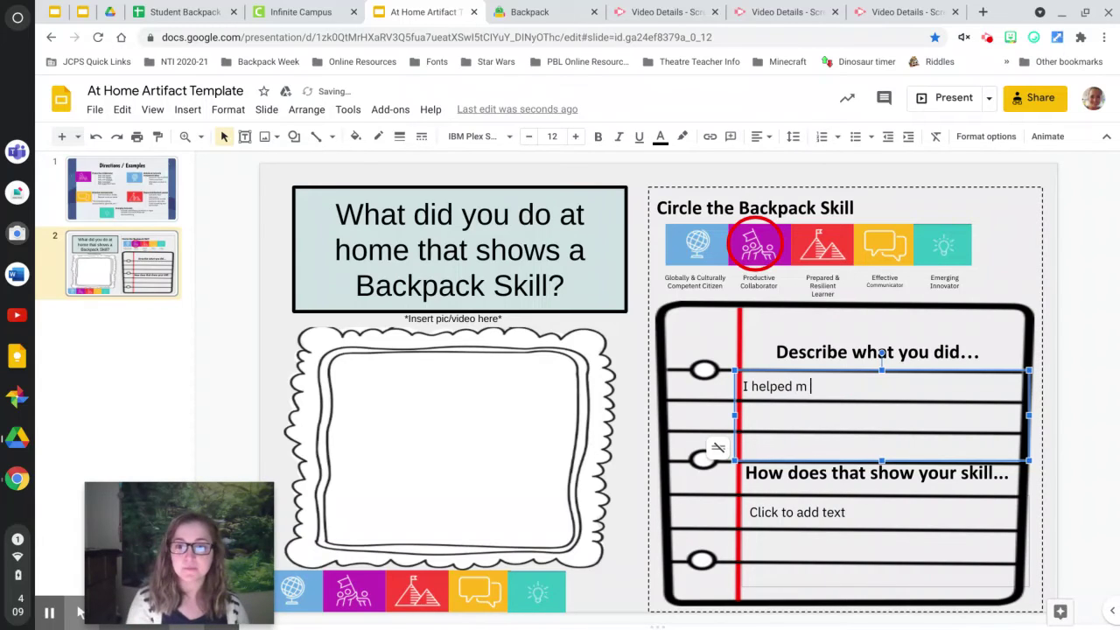
pyautogui.write('y grandma ')
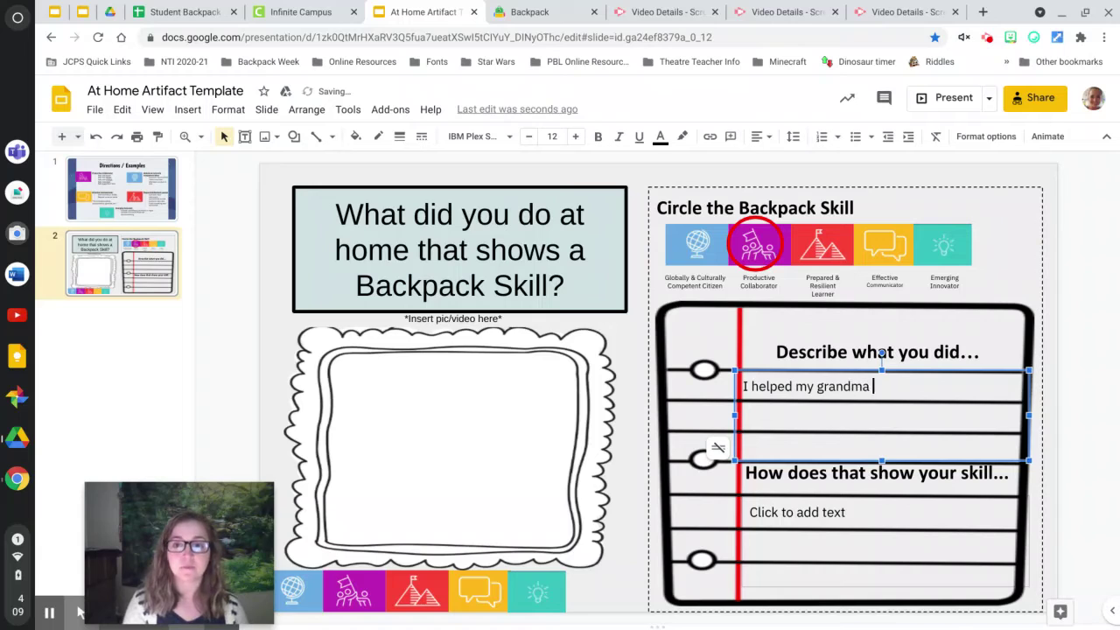
pyautogui.write('do the dishes')
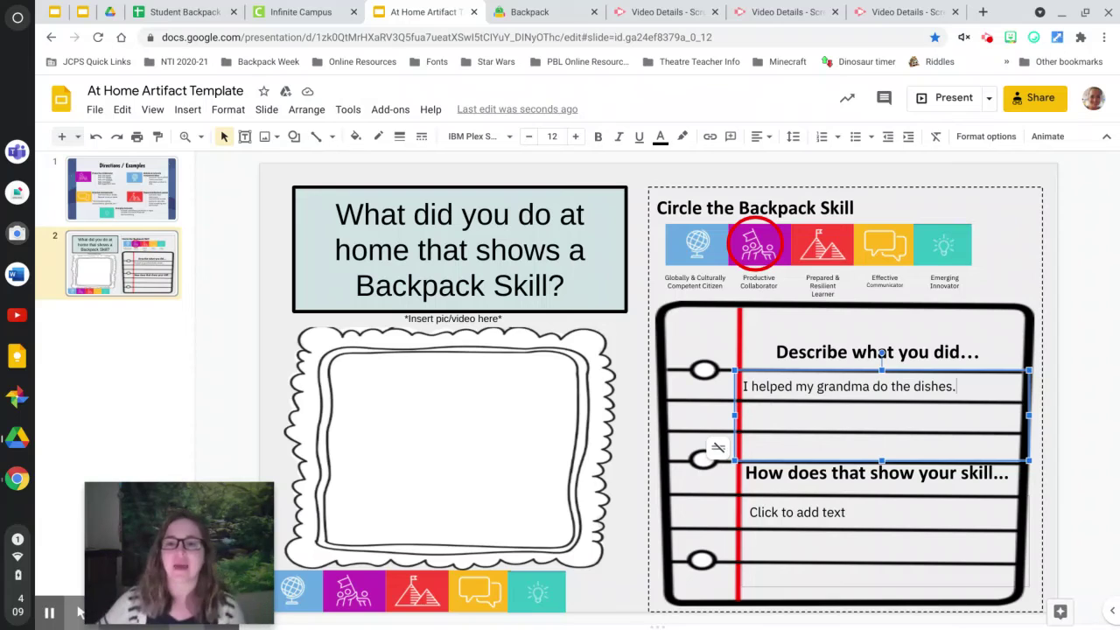
# Enter "We worked together and helped each other without arguing" as the answer under "How does that show your skill..."
pyautogui.click(875, 501)
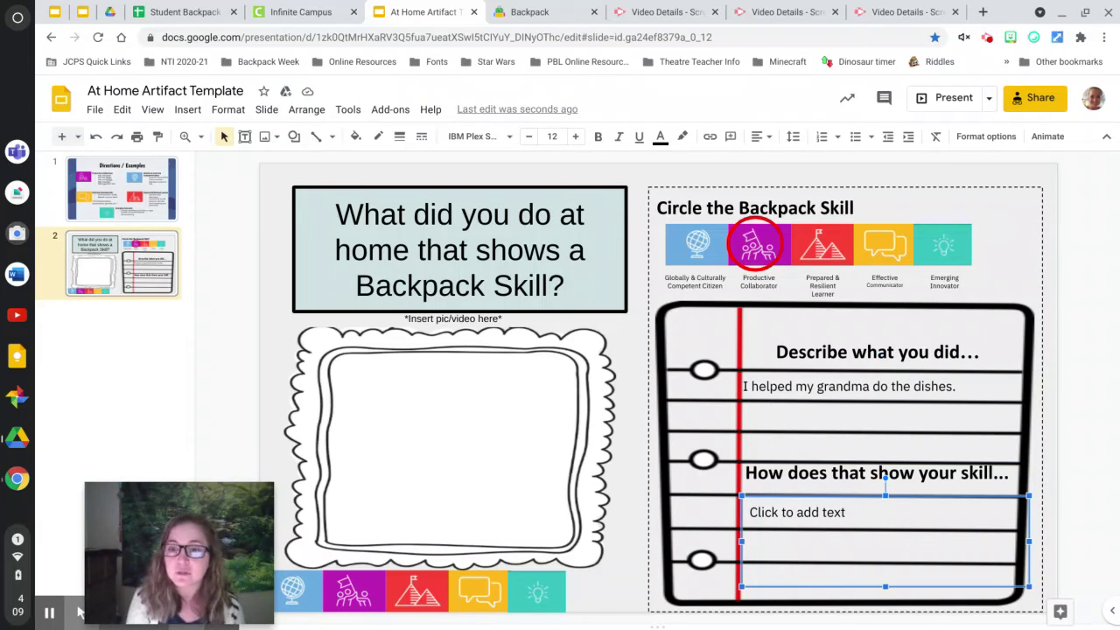
pyautogui.write('I')
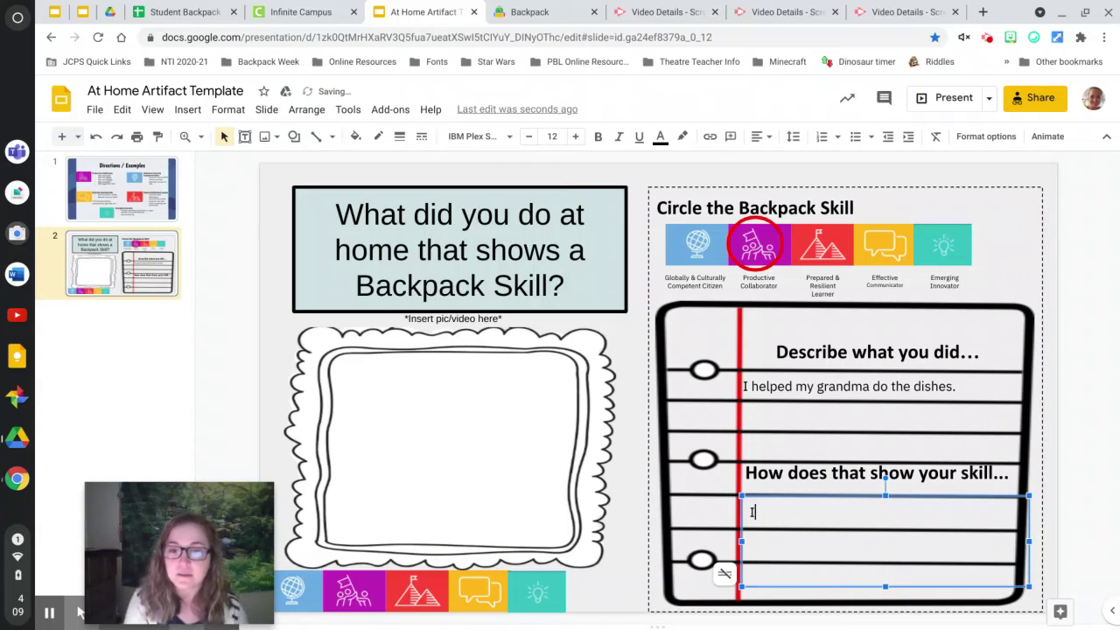
pyautogui.write('We wr')
pyautogui.press('BackSpace')
pyautogui.write('or')
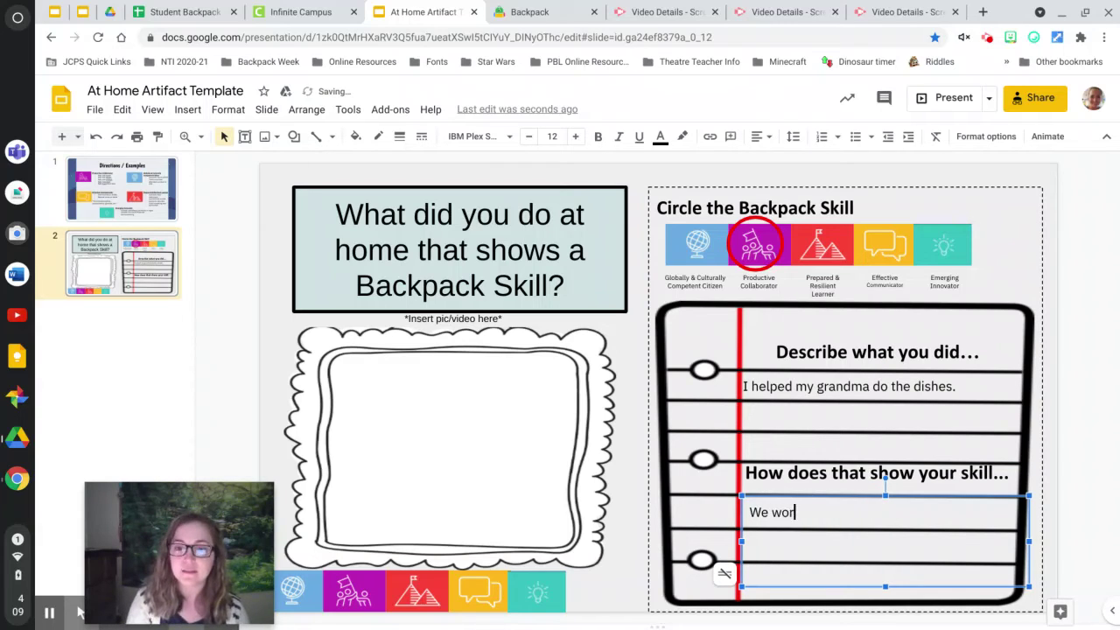
pyautogui.write('ked together a')
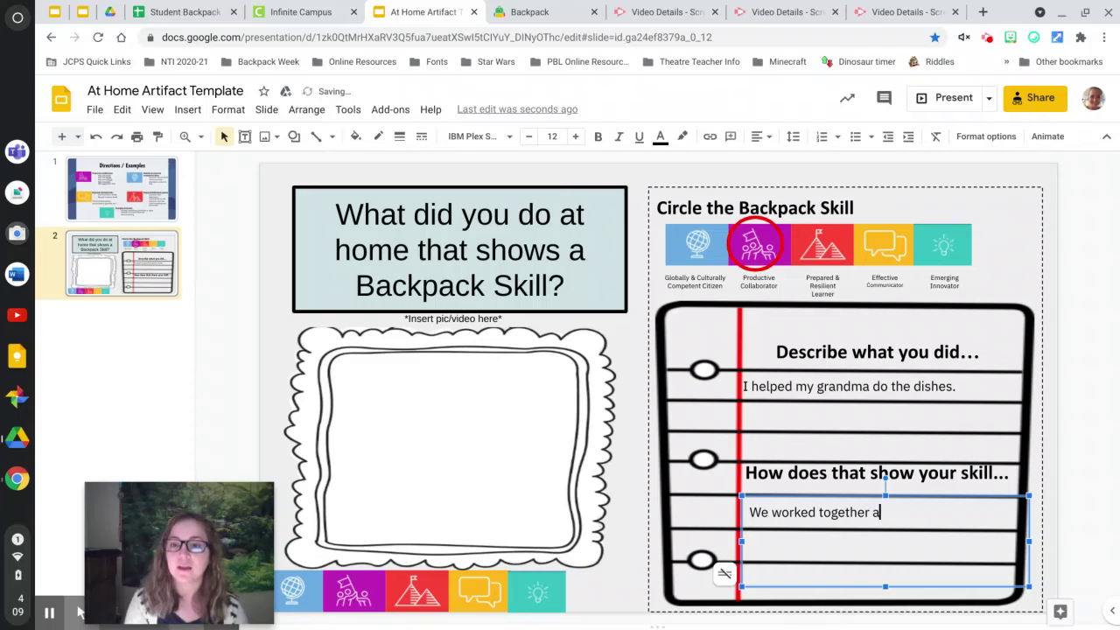
pyautogui.write('nd helped wi')
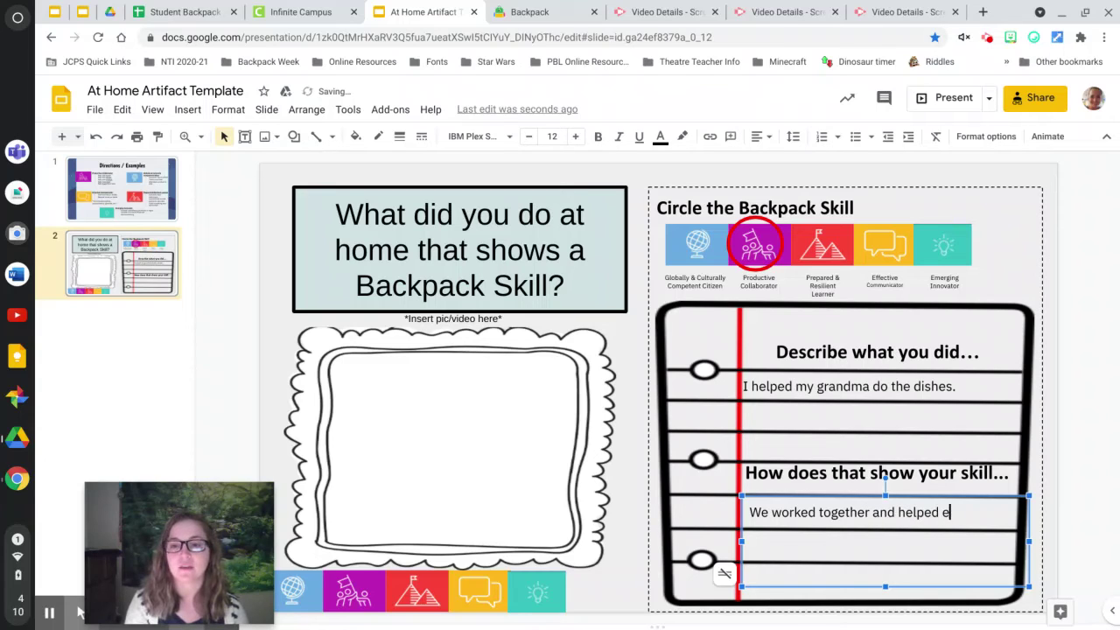
pyautogui.write('ach other withou')
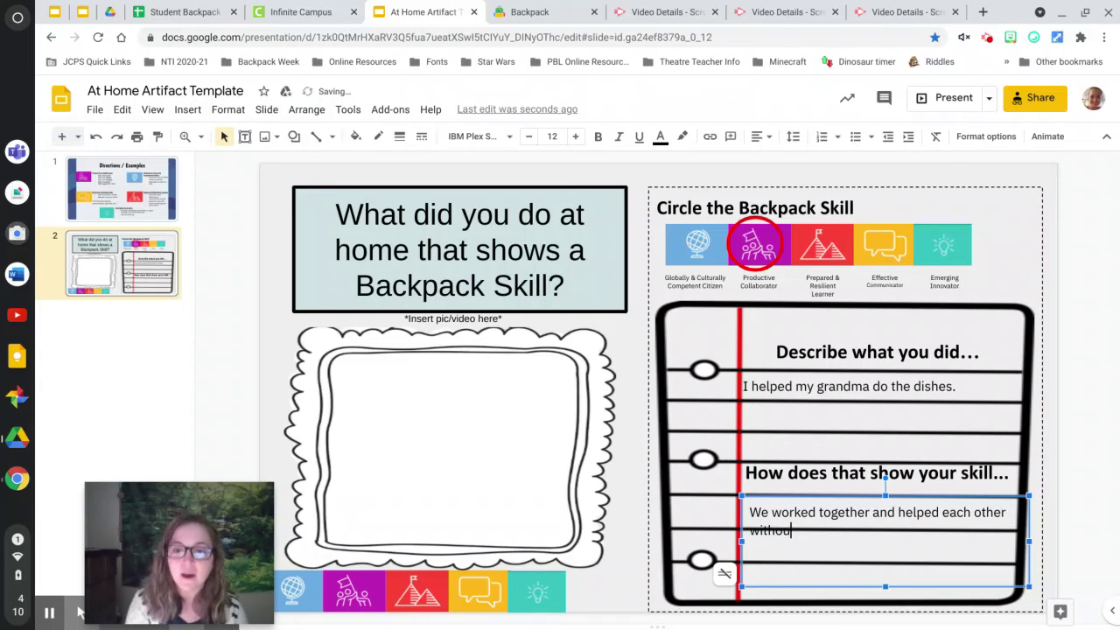
pyautogui.write('t arguing')
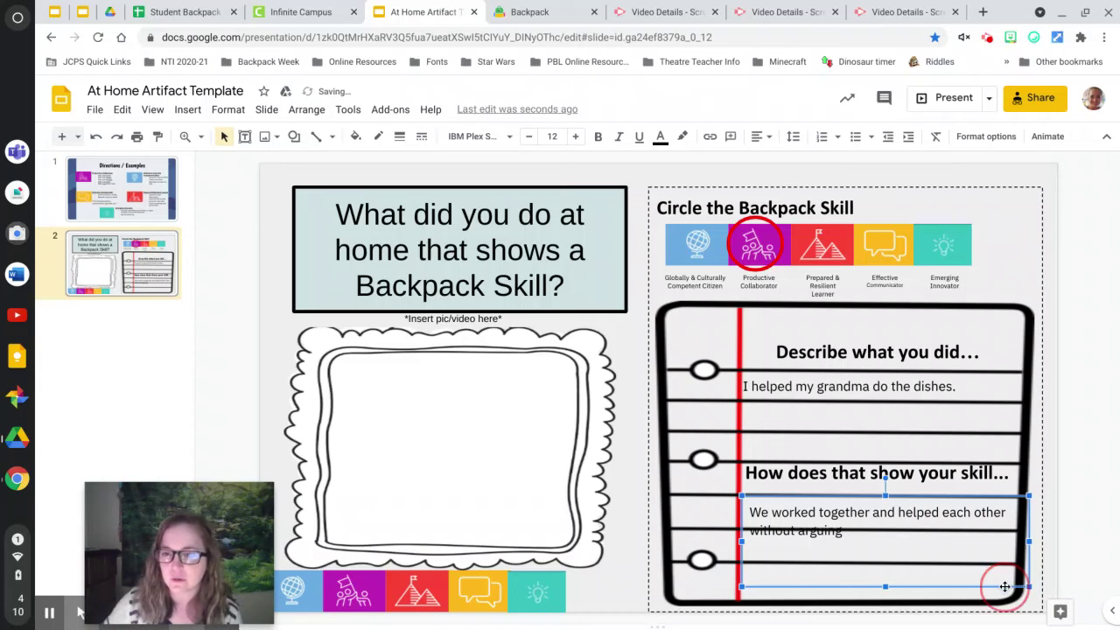
# Shift the skill answer's text box slightly down on the notebook lines and end its sentence with a period
pyautogui.moveTo(1003, 586); pyautogui.dragTo(1006, 593)
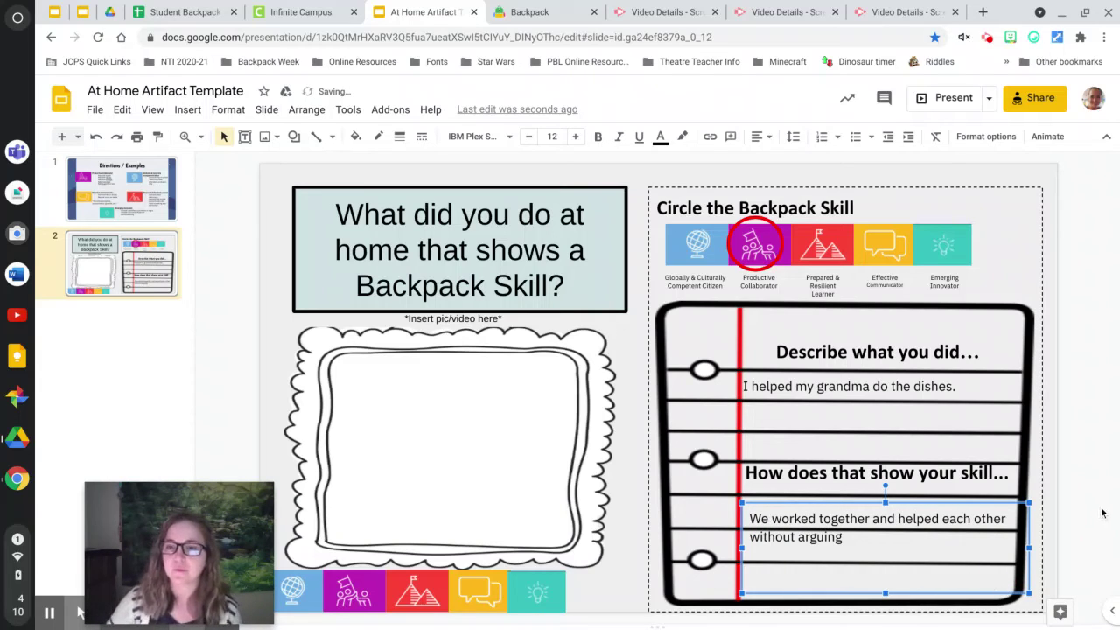
pyautogui.click(1102, 516)
pyautogui.click(864, 533)
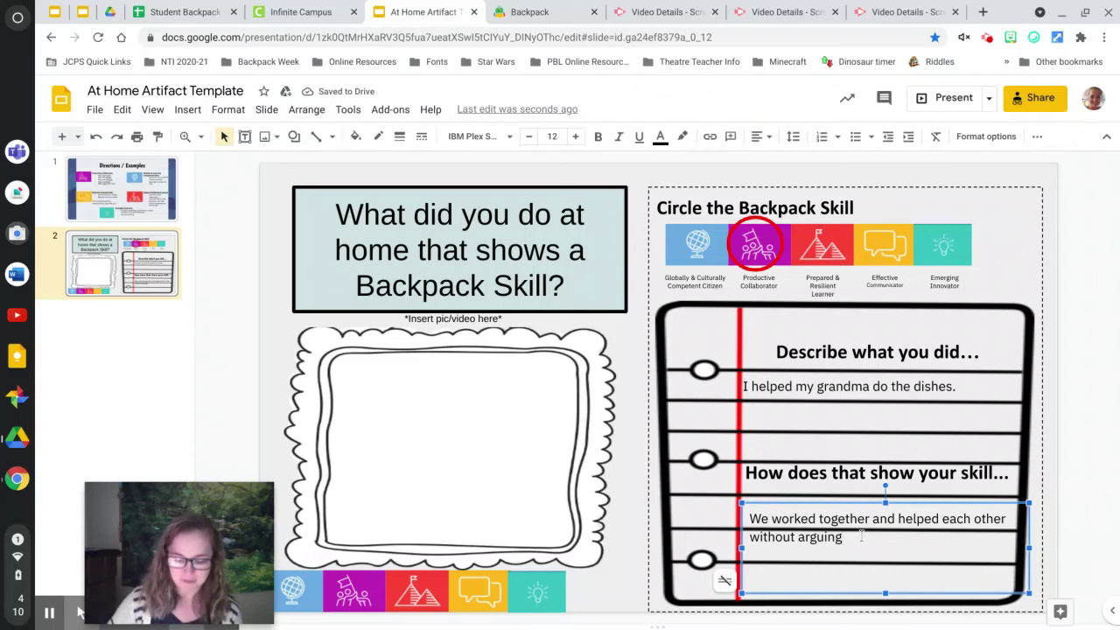
pyautogui.write('.')
pyautogui.click(1062, 512)
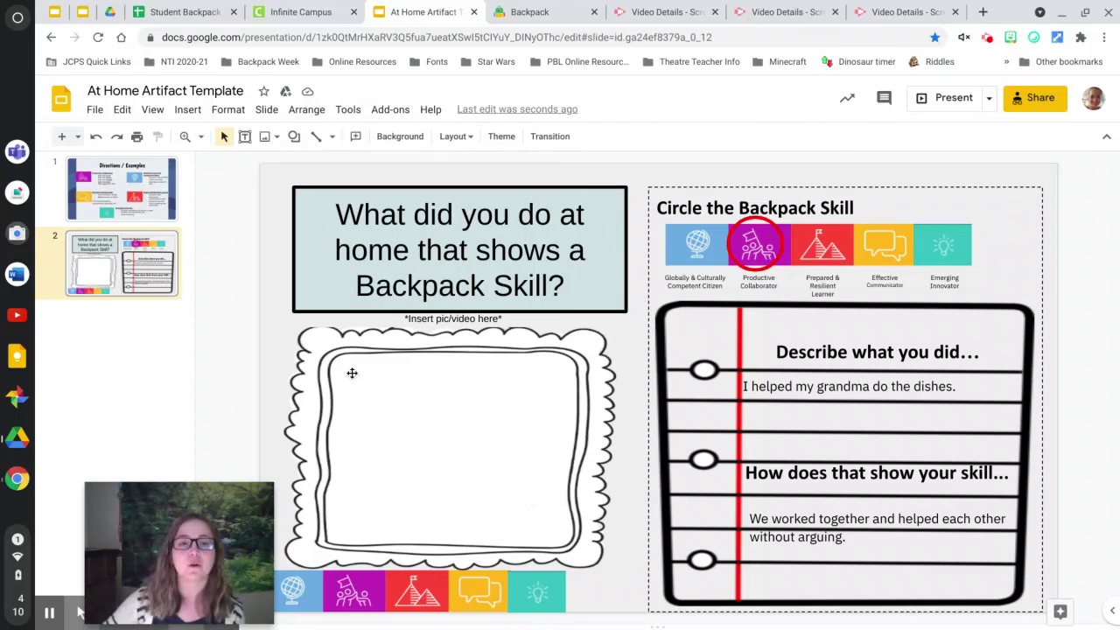
# Look over the available sources for inserting an image, and select the picture frame on the artifact template slide
pyautogui.click(195, 110)
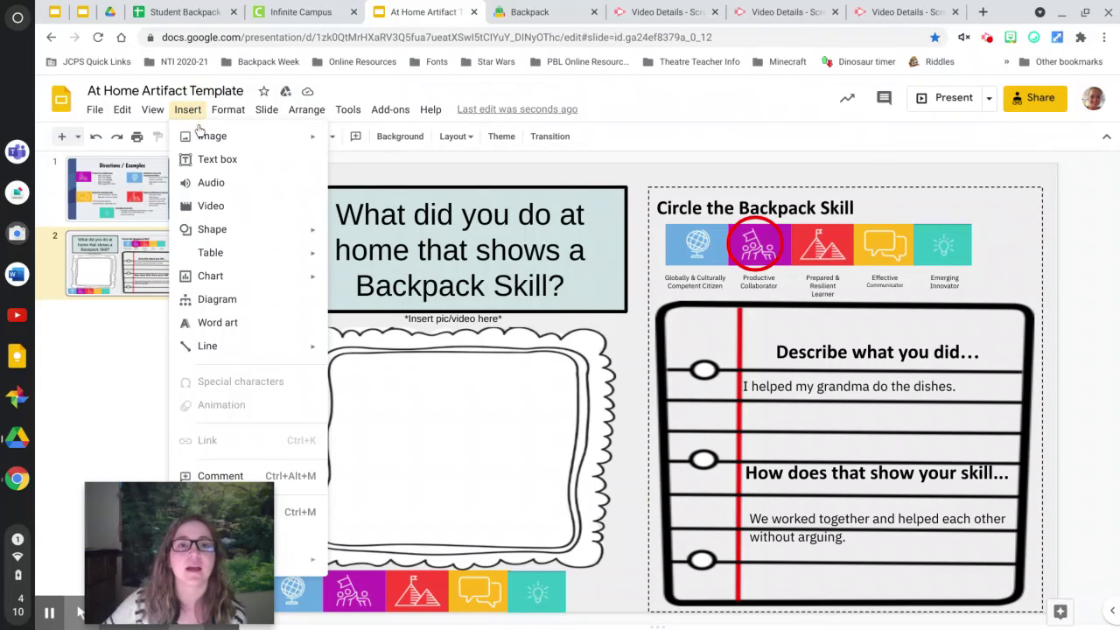
pyautogui.moveTo(199, 140)
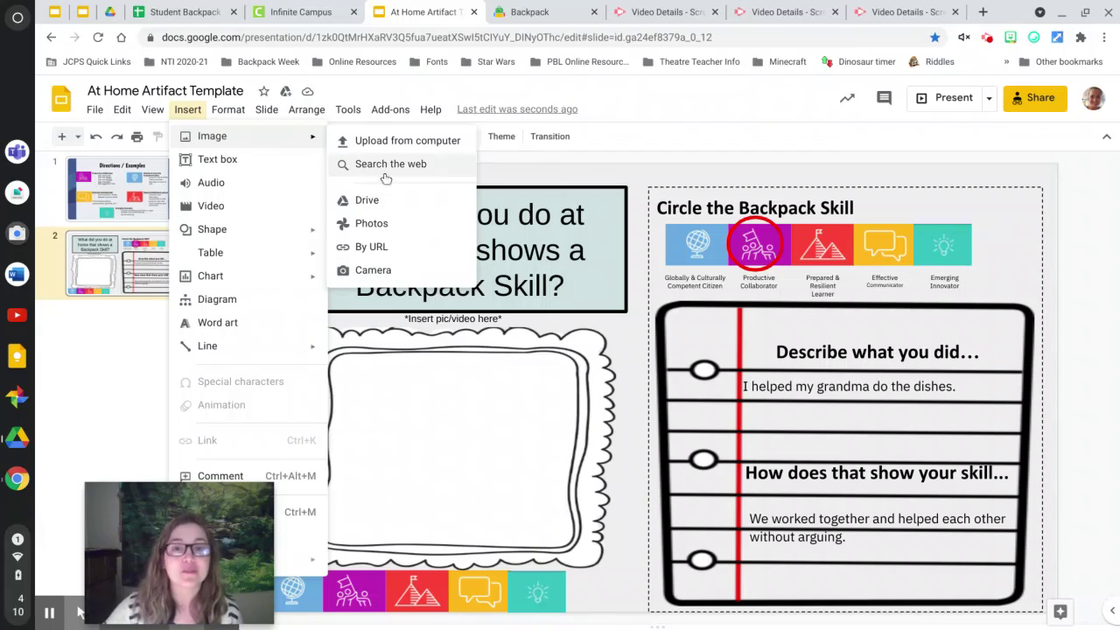
pyautogui.click(414, 428)
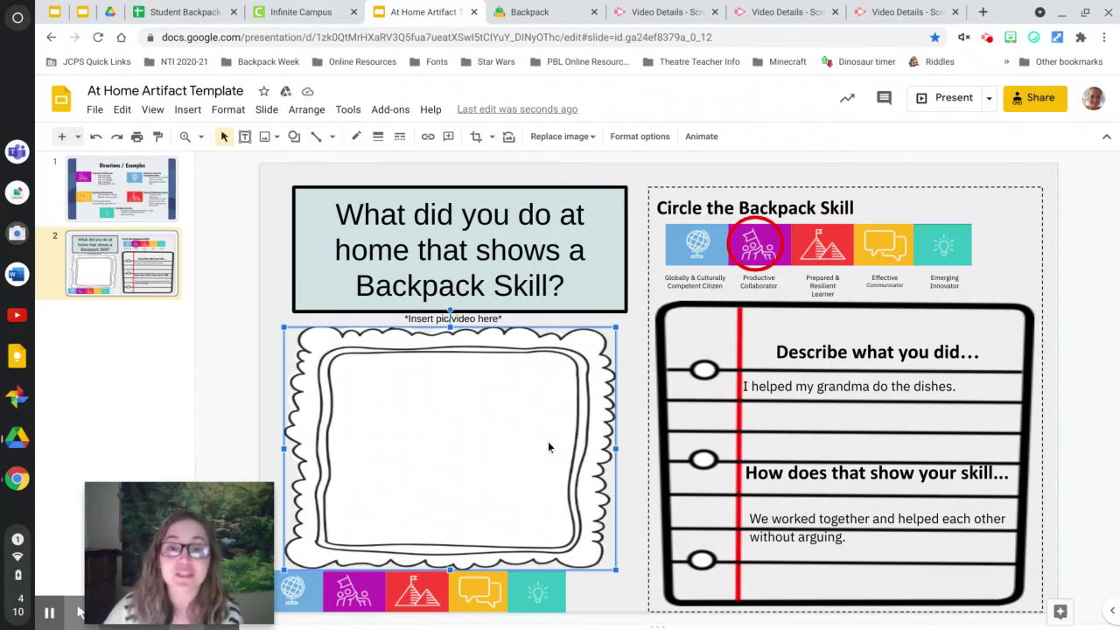
# Examine the search, URL and Google Drive options for inserting a video, and return to the slide without adding one
pyautogui.click(176, 113)
pyautogui.click(238, 208)
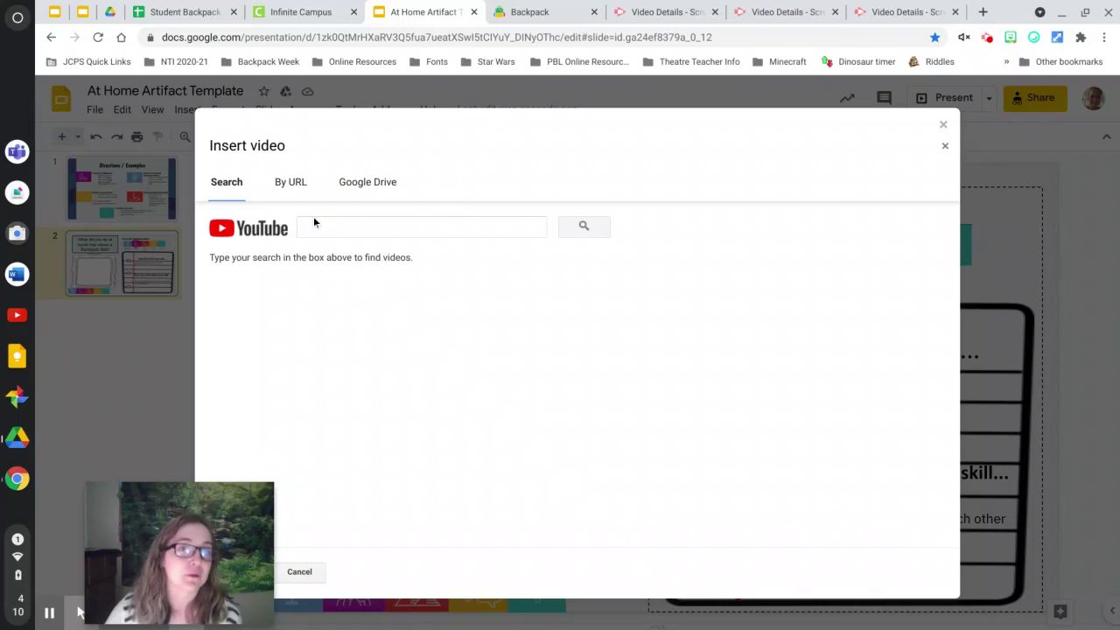
pyautogui.click(360, 199)
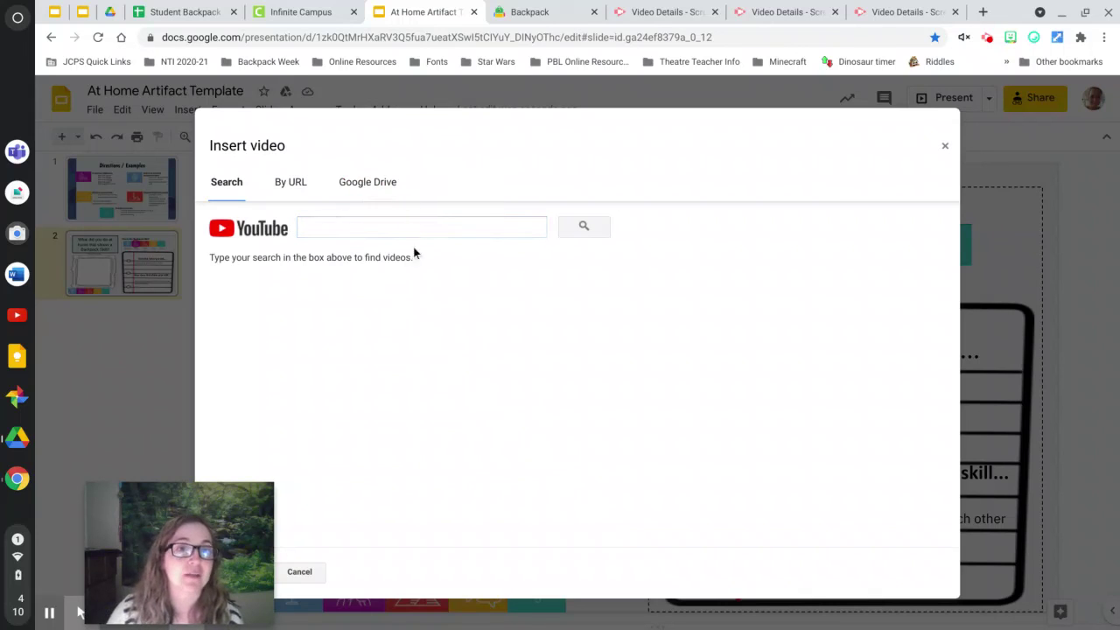
pyautogui.click(946, 148)
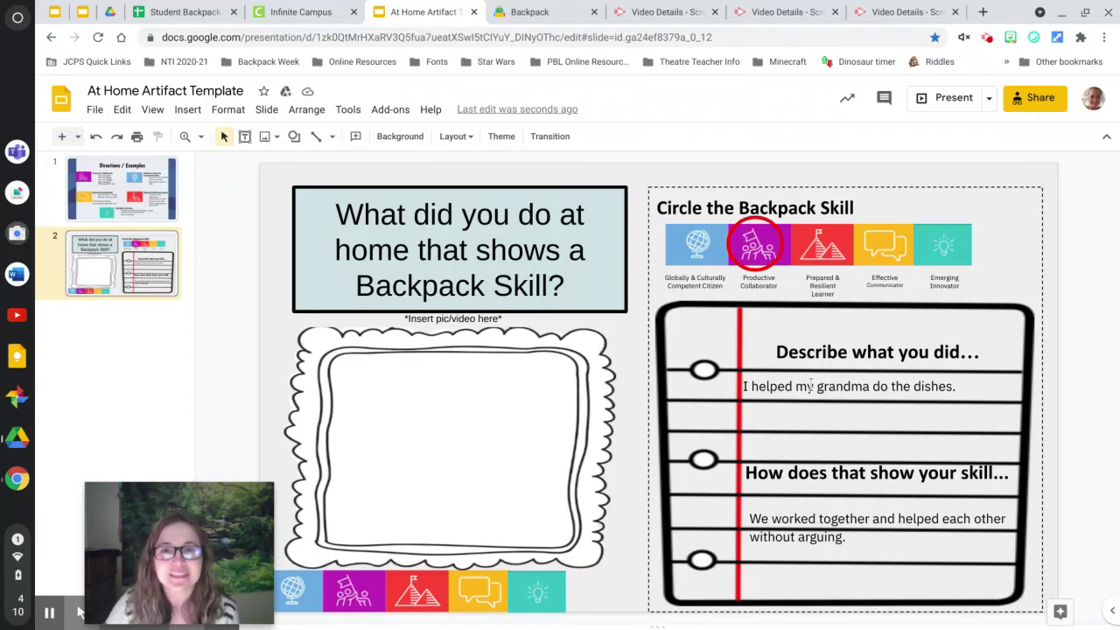
pyautogui.click(815, 386)
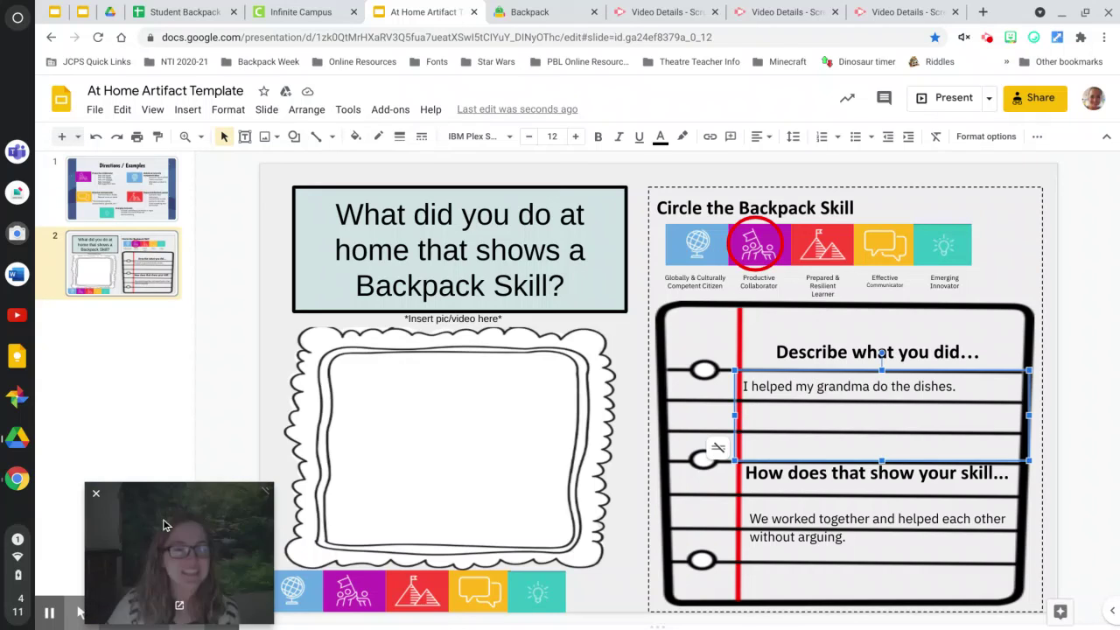